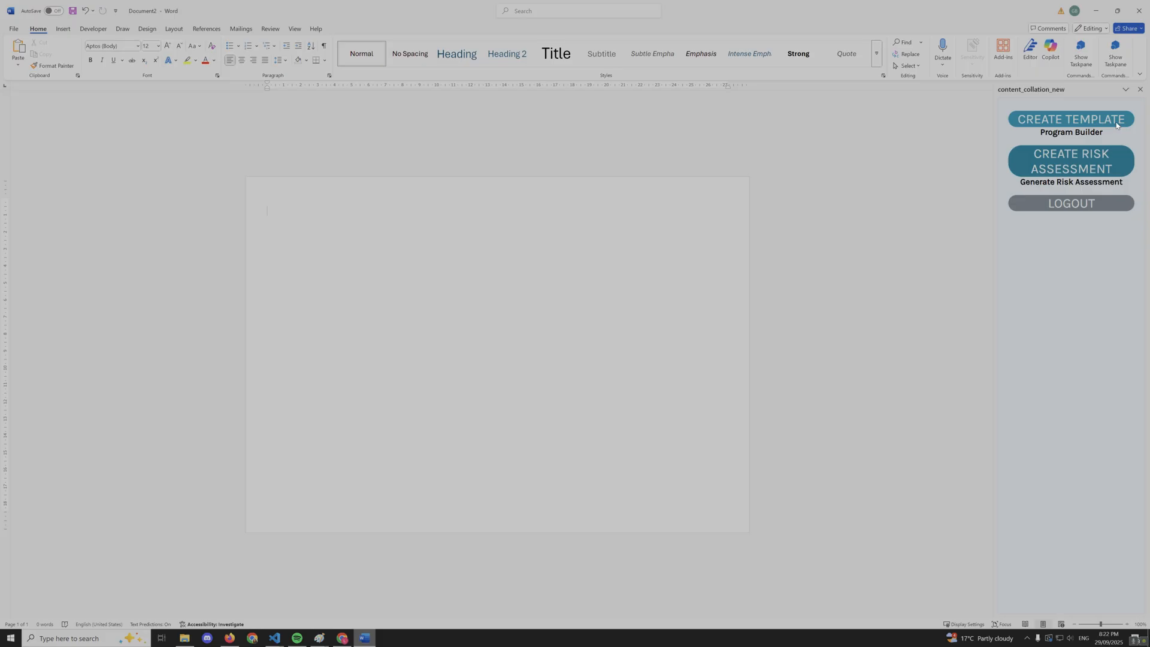
Start a new Program Builder template with subject Maths - New Syllabus and stage Early Stage 1.
left_click(1117, 123)
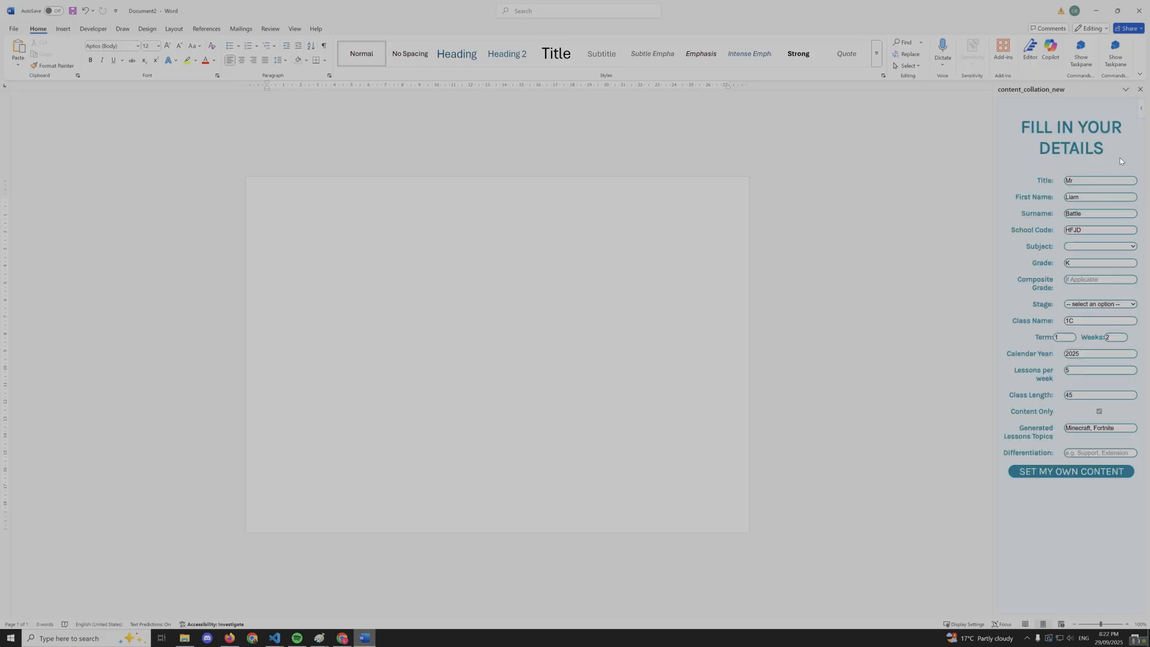
left_click(1091, 246)
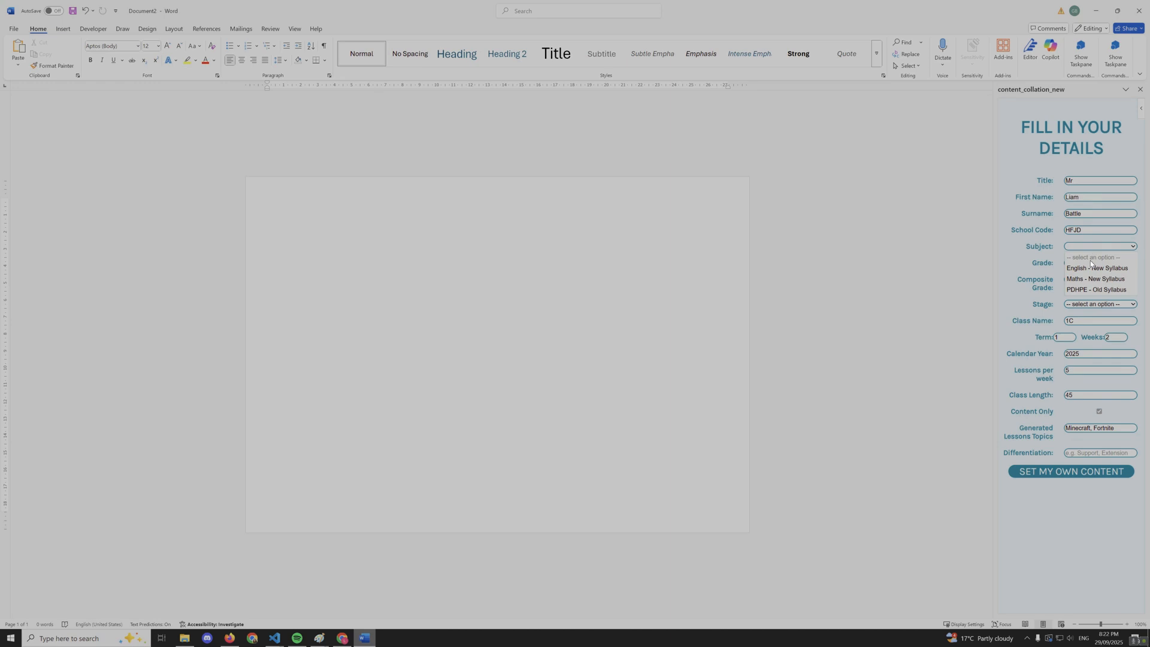
left_click(1090, 279)
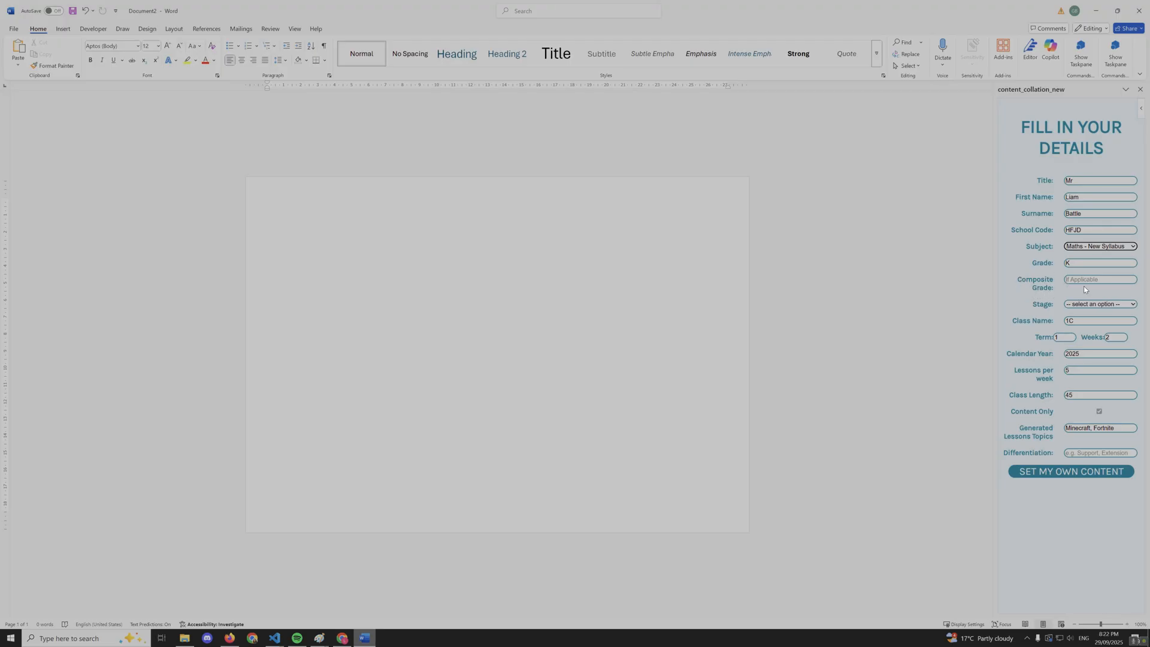
left_click(1092, 305)
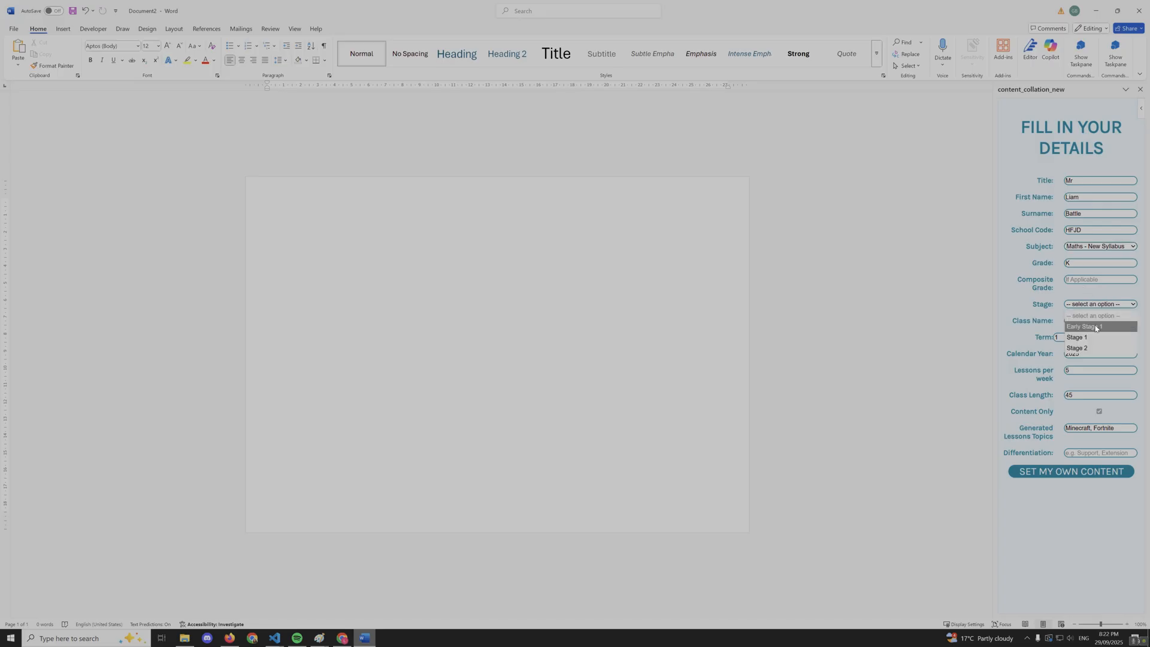
left_click(1096, 327)
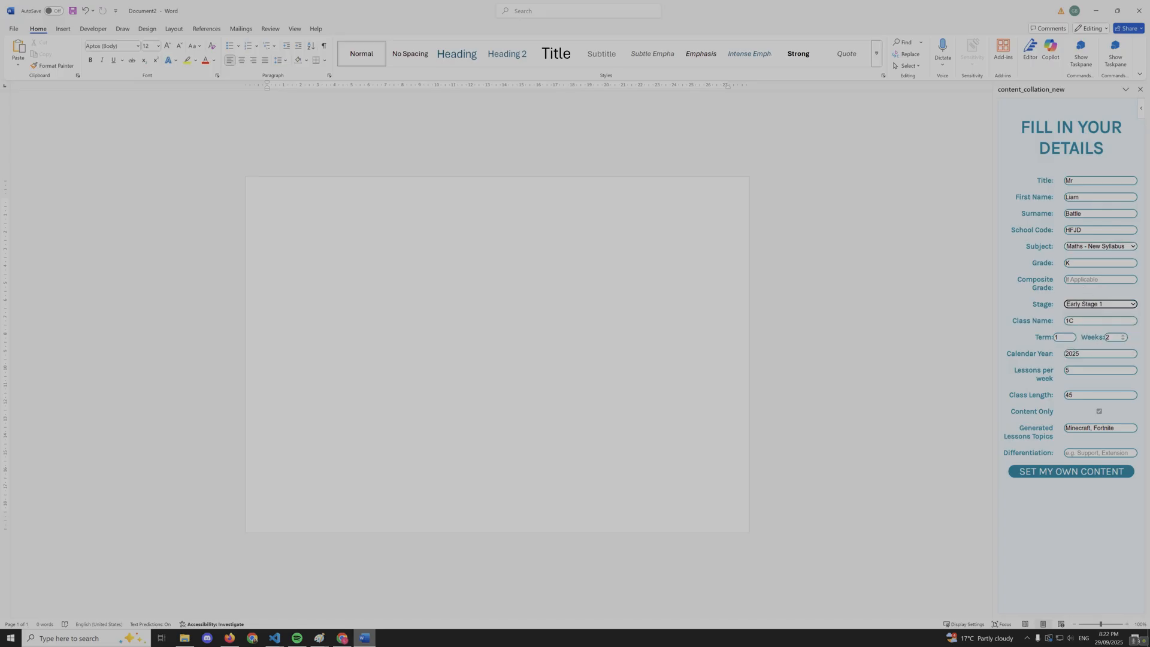
Set the weeks to 3, turn off Content Only, enter Dyslexia as differentiation, and proceed to setting your own content.
left_click(1113, 338)
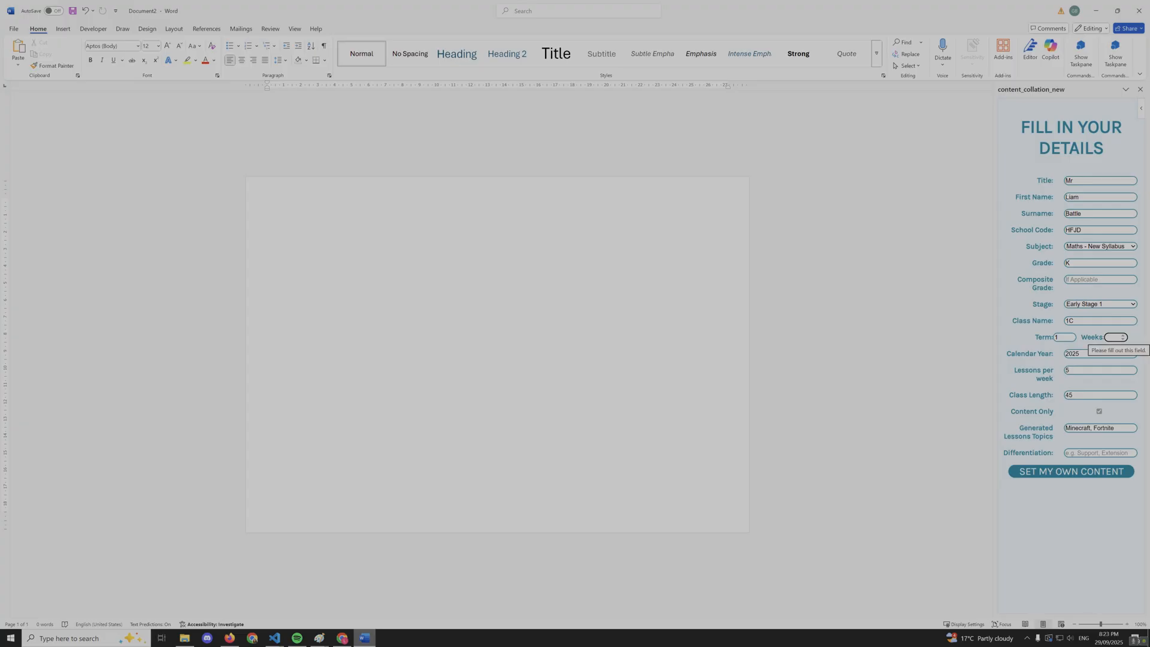
type("3")
left_click(1100, 413)
left_click(1066, 454)
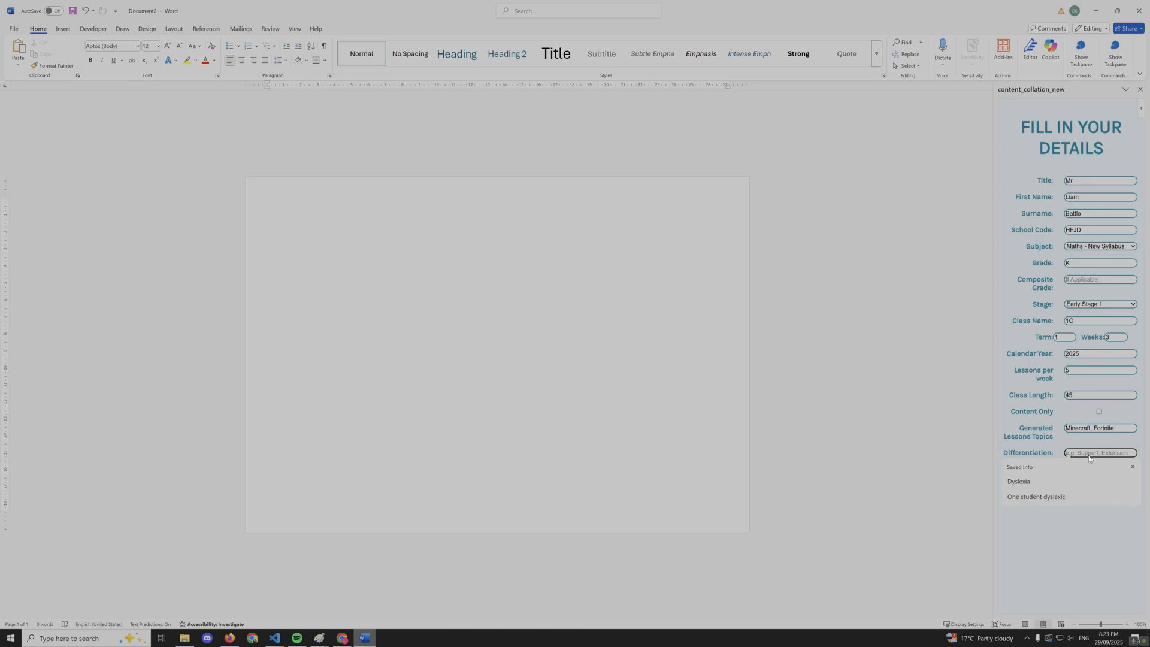
left_click(1080, 480)
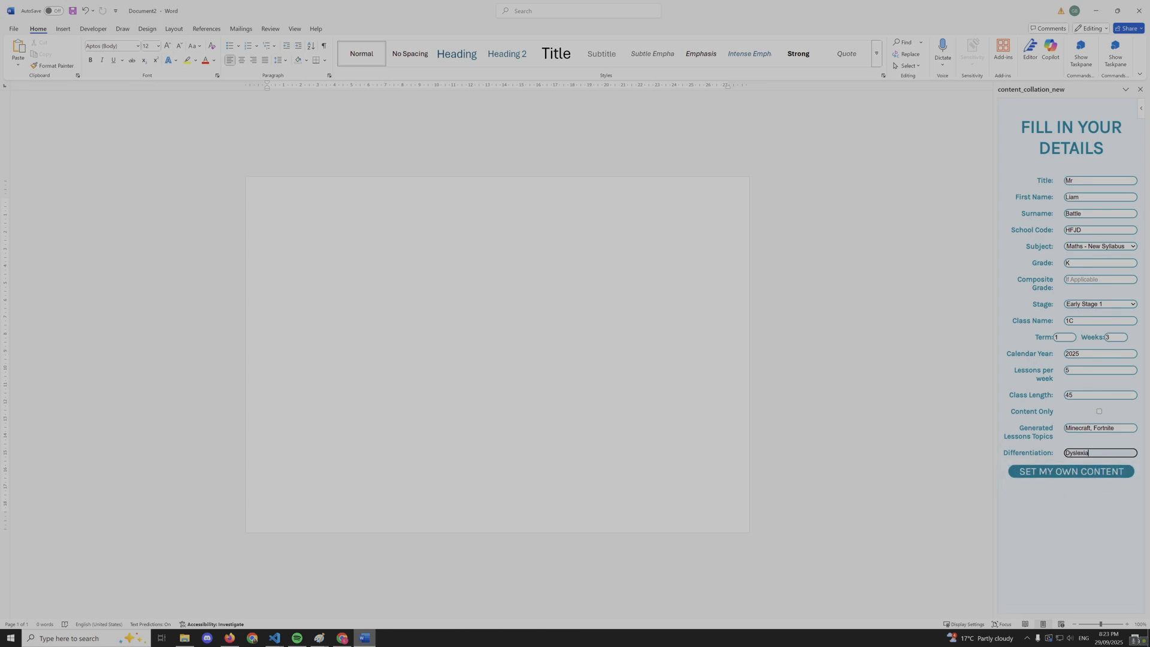
left_click(1129, 473)
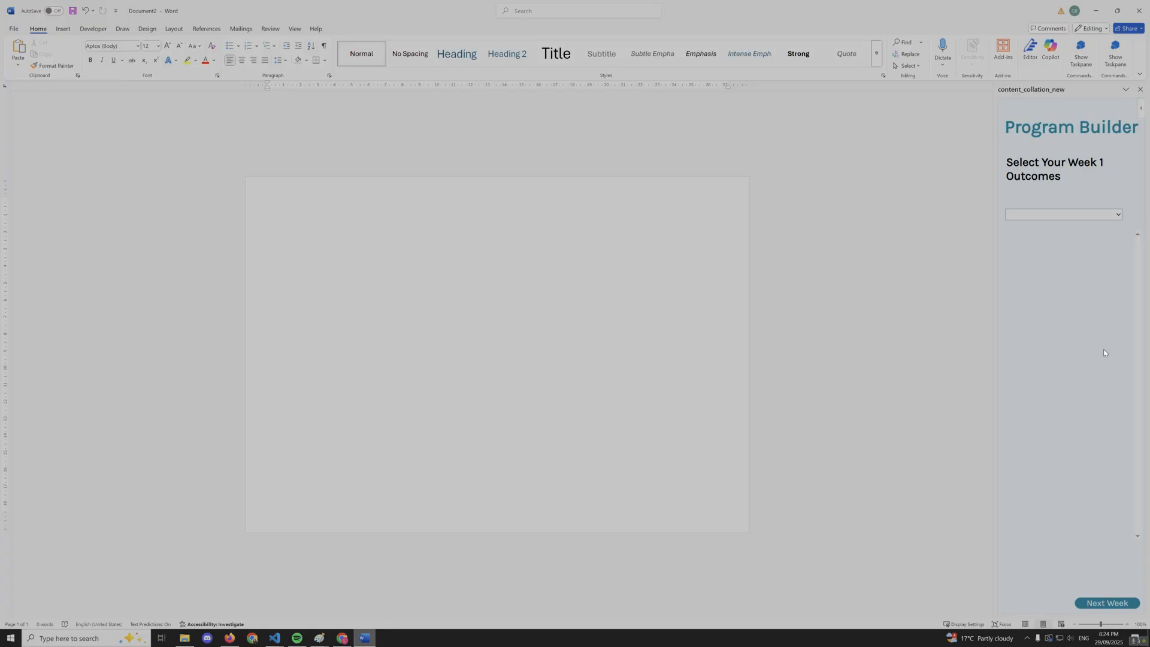
For Week 1, choose outcome MAE-NSM-01 and select all three content points on identifying and comparing mass.
left_click(1096, 217)
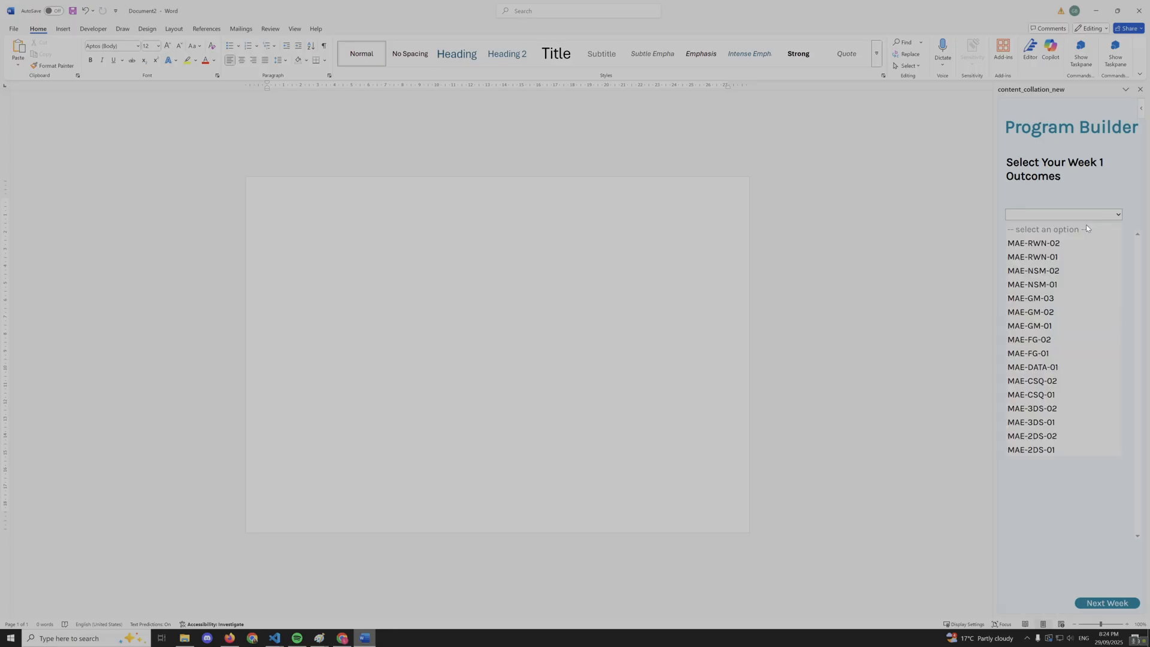
left_click(1079, 284)
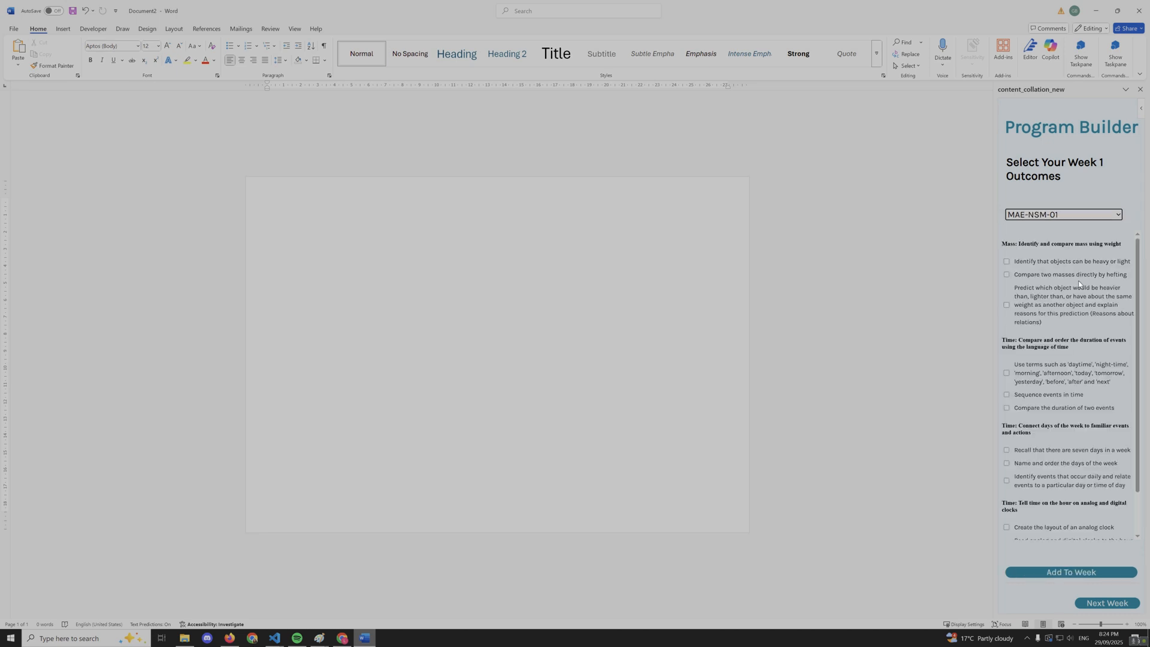
left_click(1005, 261)
left_click(1007, 287)
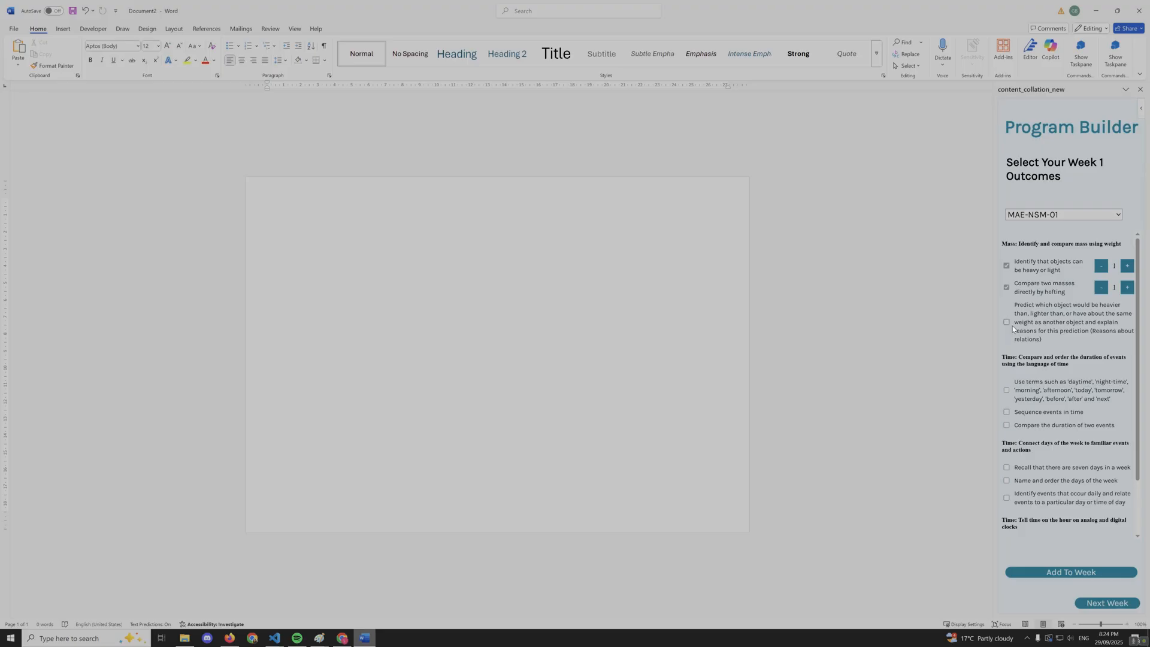
left_click(1007, 323)
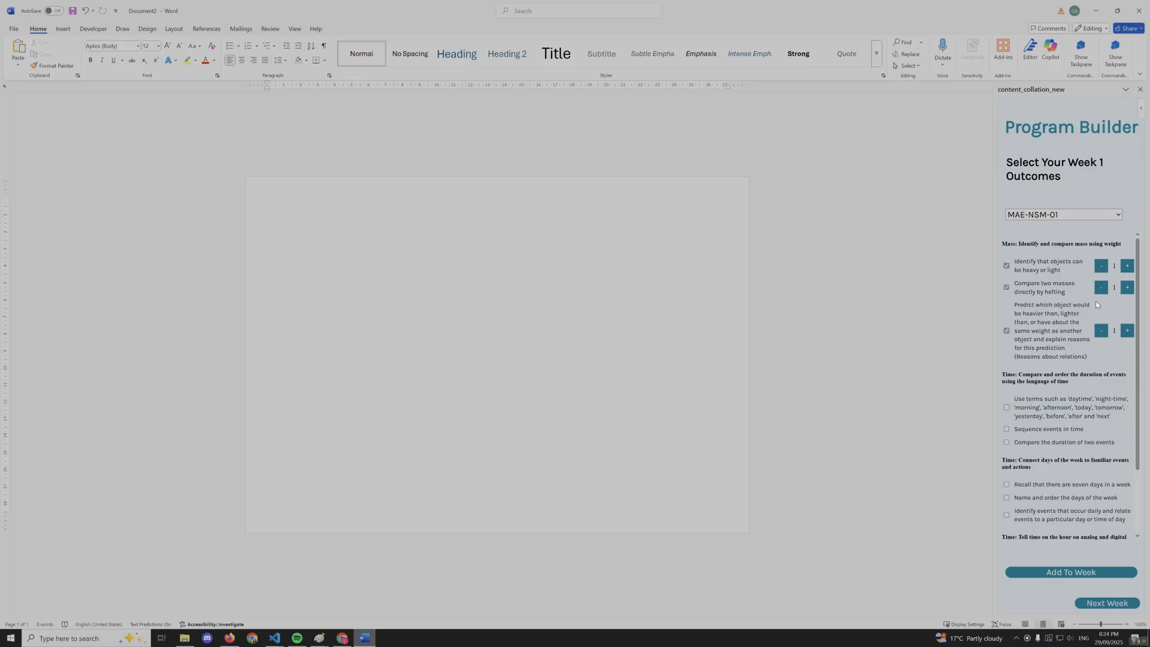
Set the count of each of the three mass content points to 5 and add them to Week 1.
left_click(1127, 267)
left_click(1127, 332)
left_click(1126, 331)
scroll(1093, 303, "down", 2)
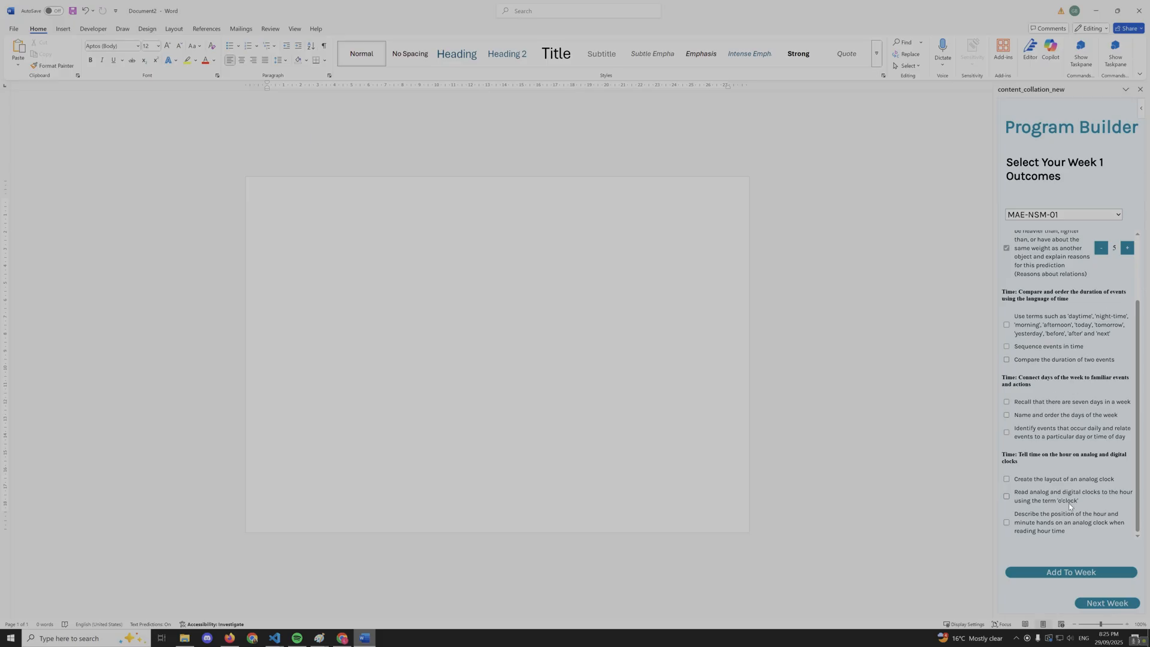
scroll(1071, 449, "up", 2)
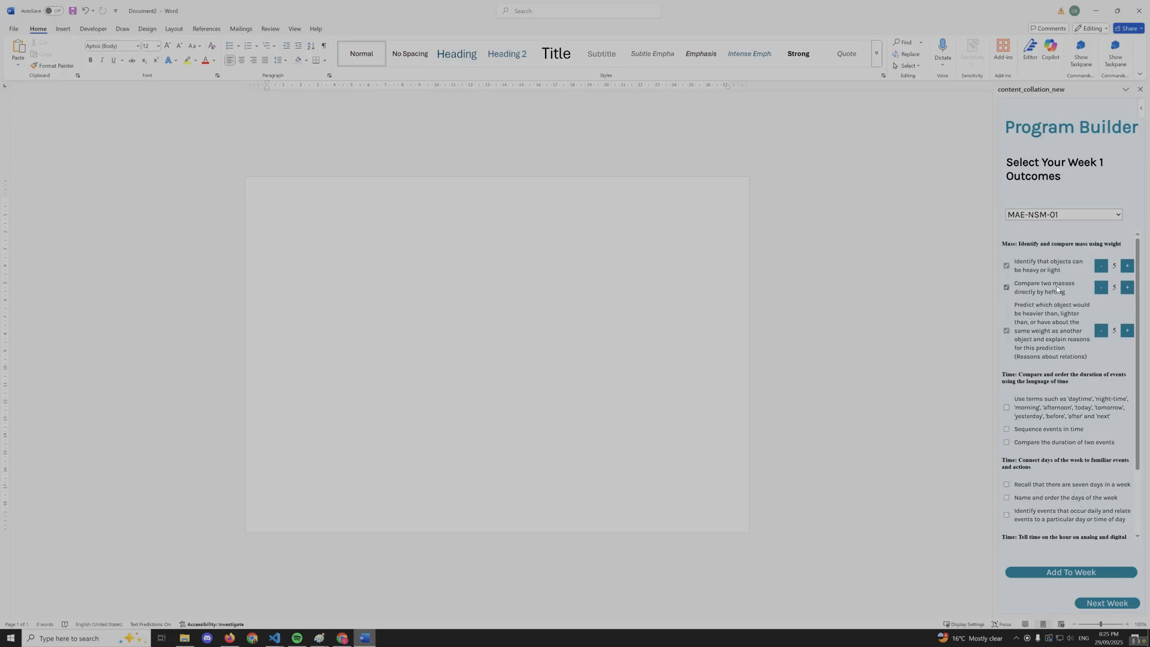
left_click(1071, 573)
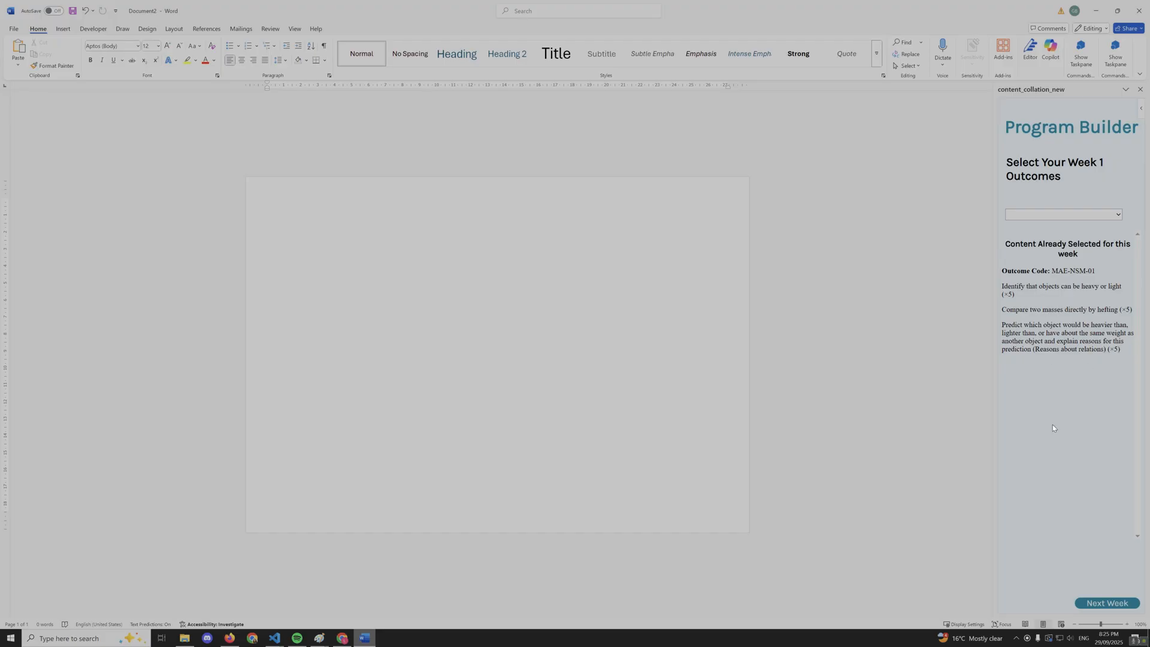
Copy the Week 1 selection into Week 2 and open its MAE-NSM-01 content points for editing.
left_click(1096, 598)
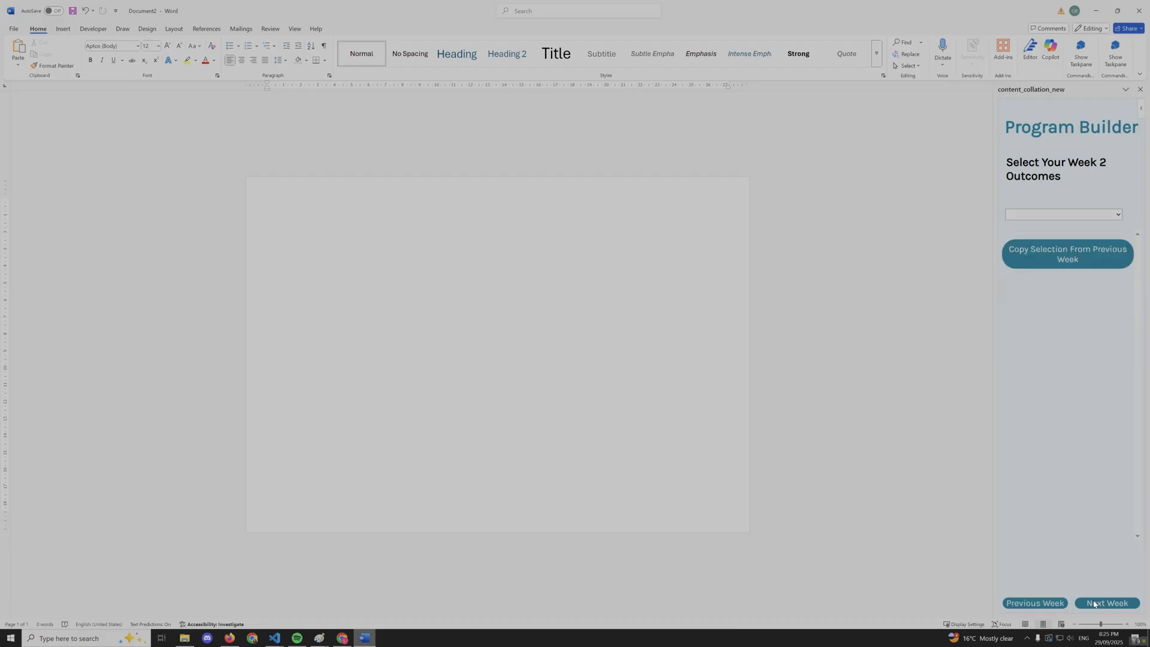
left_click(1099, 257)
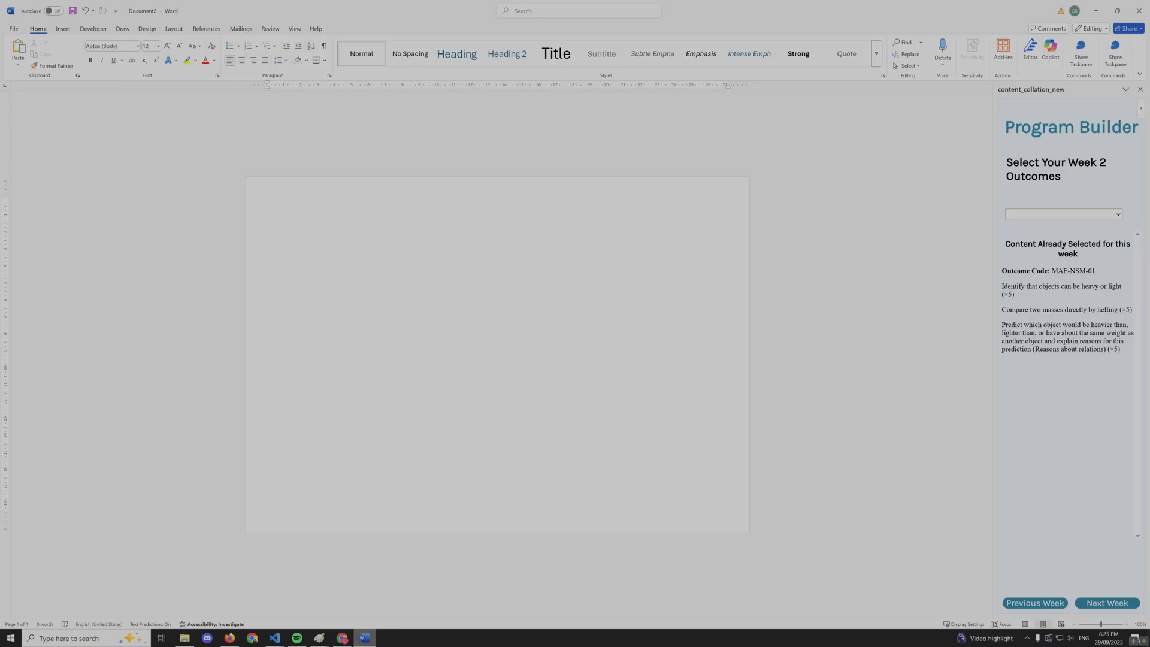
left_click(1053, 216)
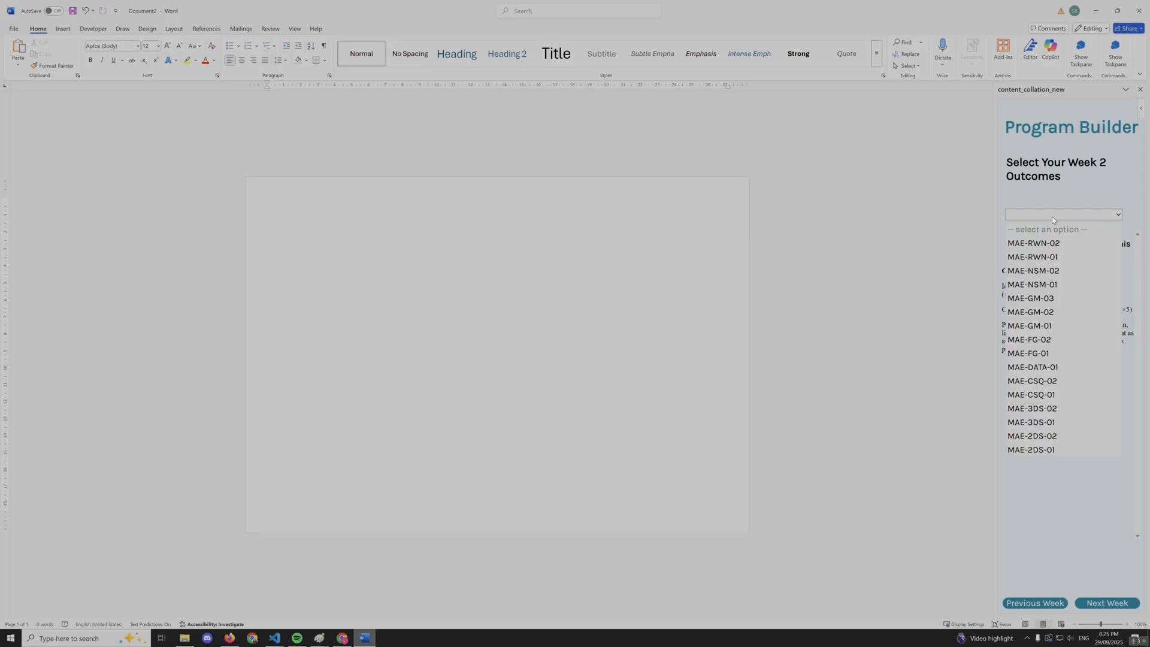
left_click(1087, 285)
scroll(1106, 316, "down", 1)
scroll(1105, 309, "up", 1)
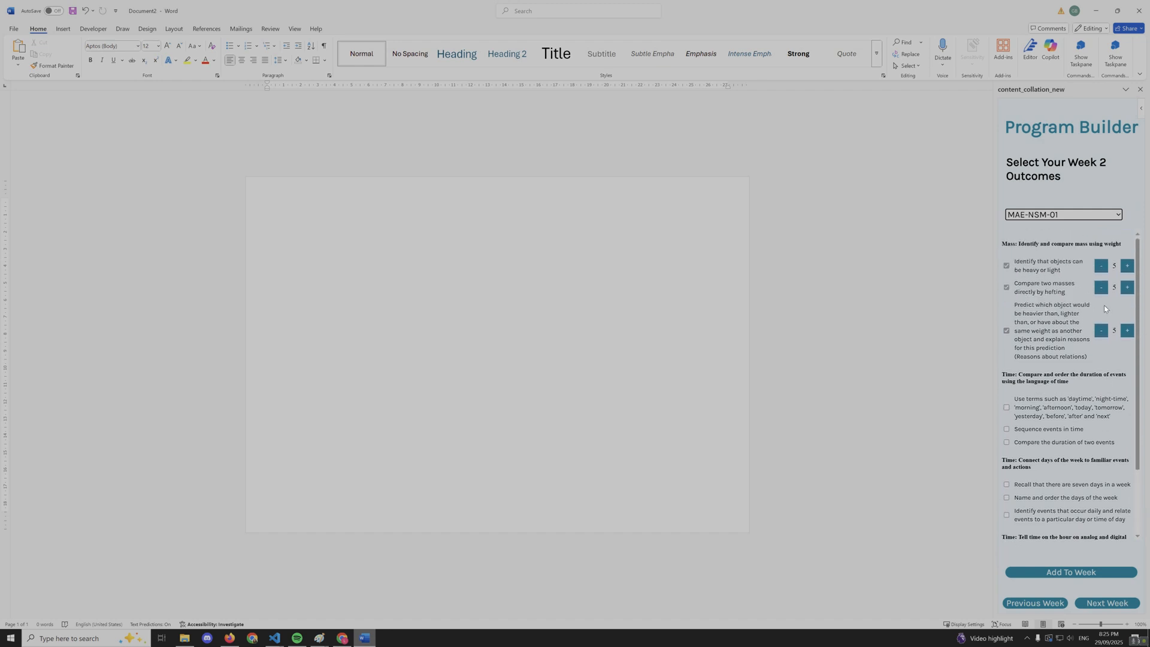
Reduce the count of each of the three mass content points in Week 2 to 1.
left_click(1102, 266)
left_click(1101, 331)
left_click(1006, 287)
Select the three Week 2 content points on comparing and ordering the duration of events.
scroll(1057, 329, "down", 2)
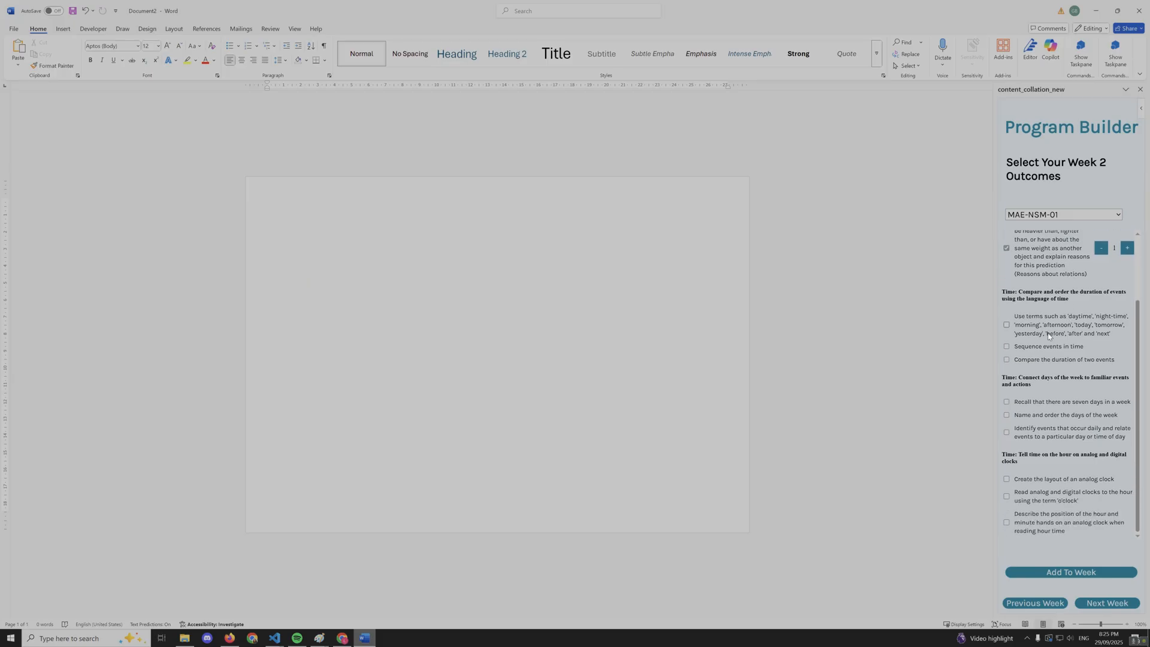
left_click(1007, 325)
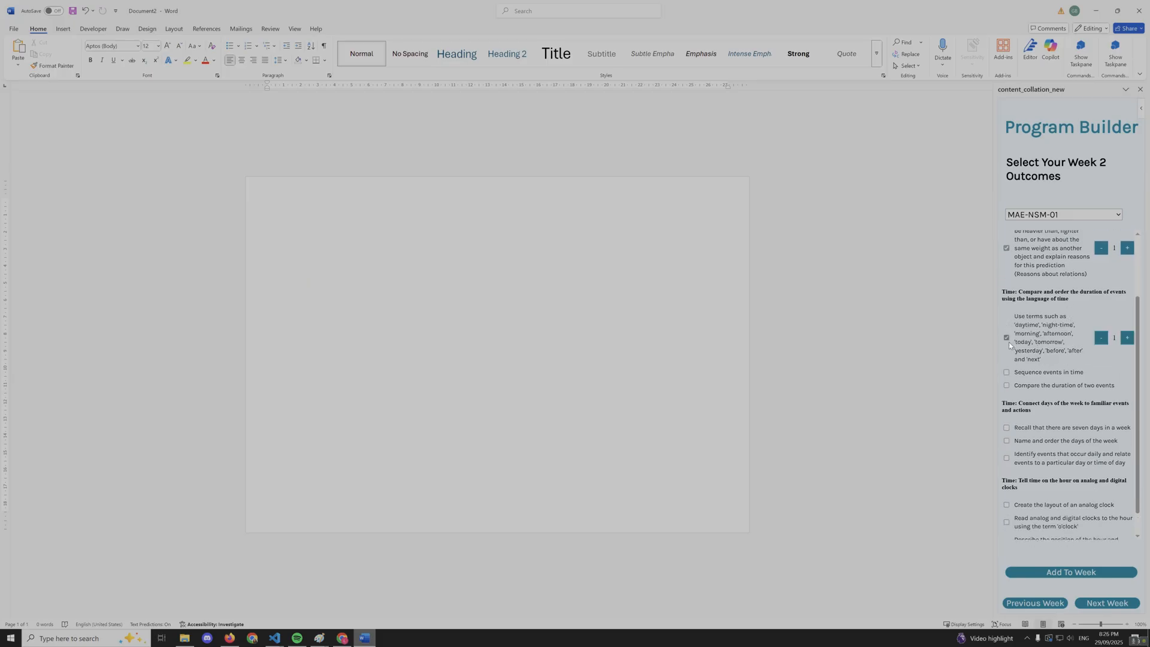
left_click(1006, 373)
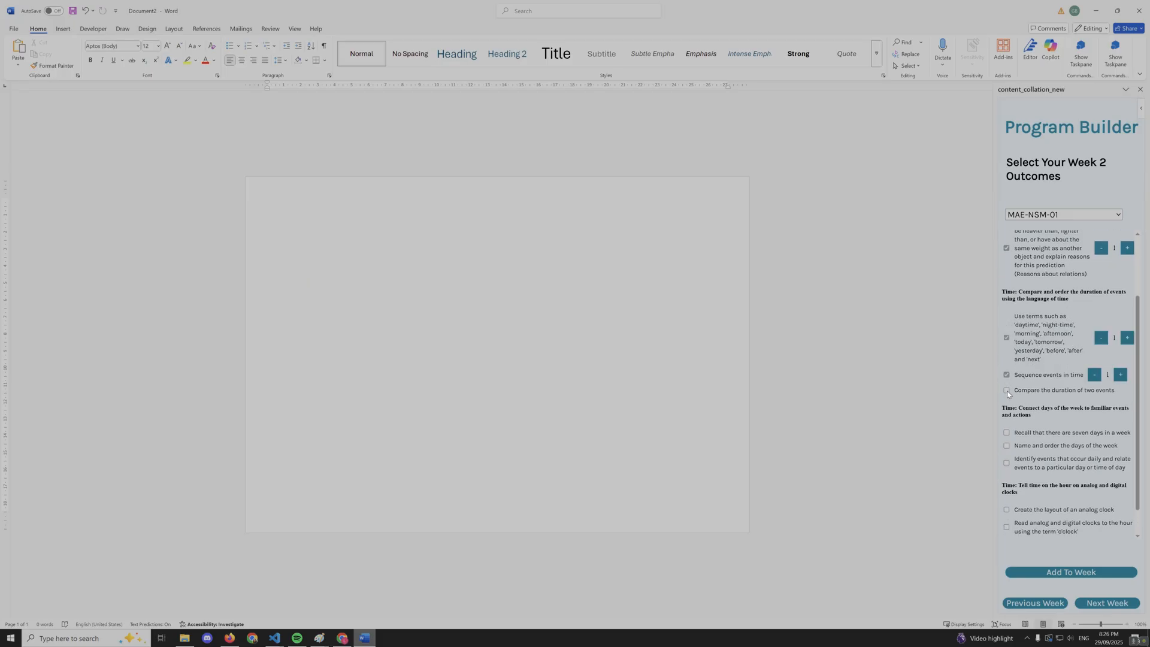
left_click(1007, 391)
Set the counts to 3 for time terms, 2 for sequencing events and 5 for comparing durations, and add the selection to Week 2.
left_click(1128, 338)
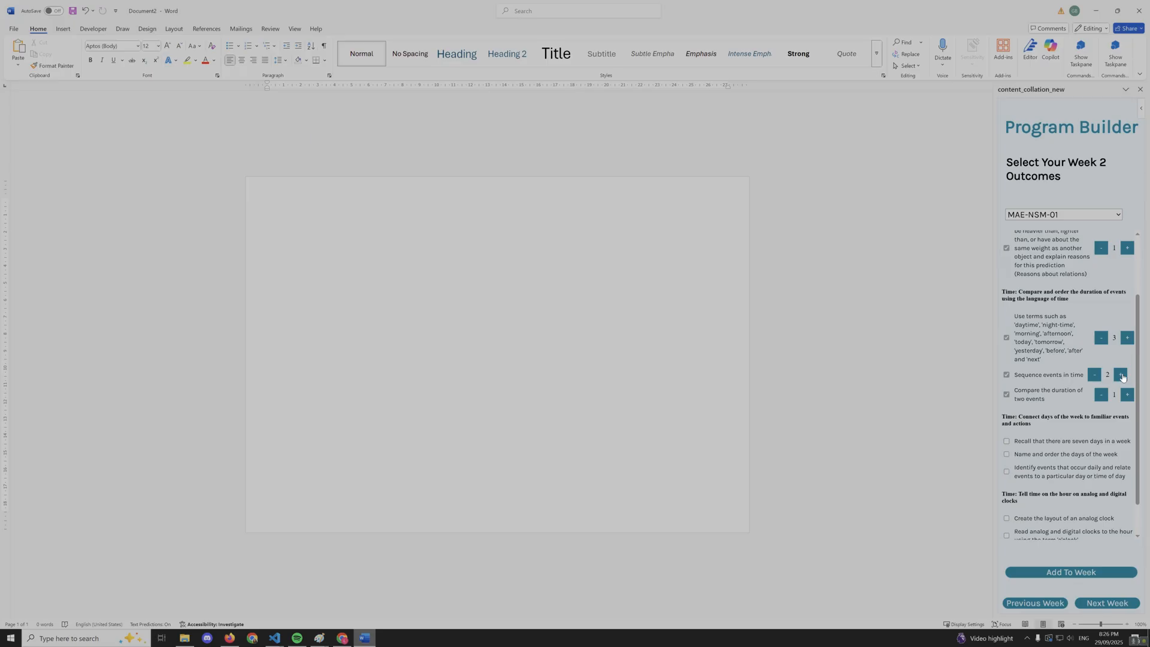
left_click(1128, 398)
left_click(1129, 398)
left_click(1075, 572)
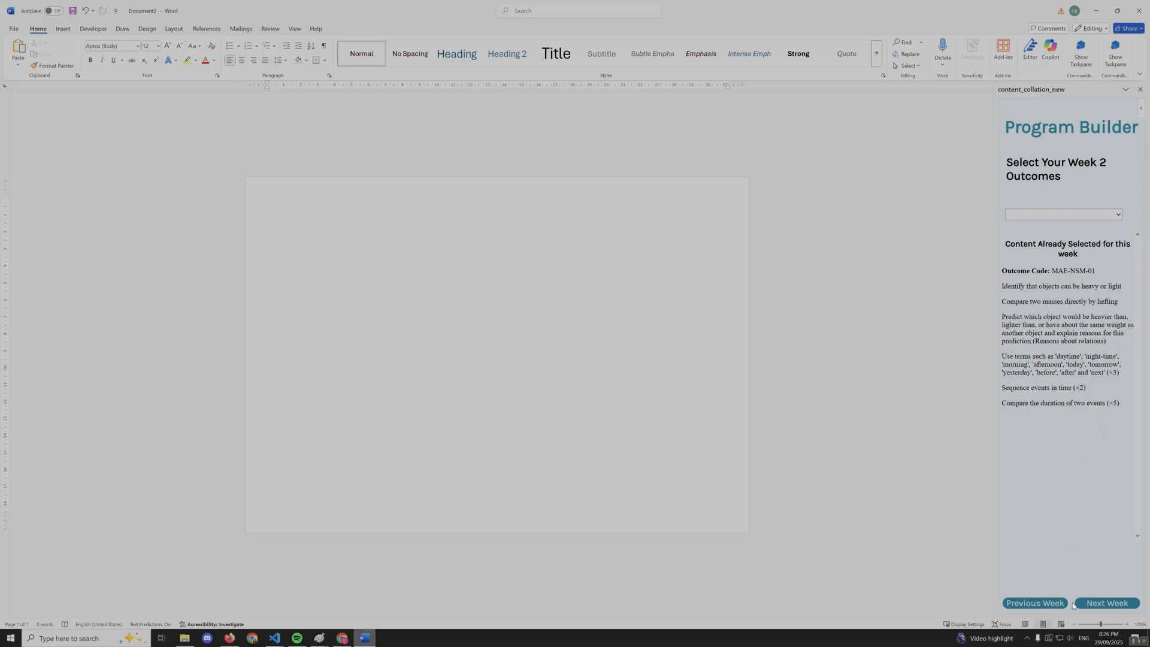
Copy the Week 2 selection into Week 3 and open its MAE-NSM-01 content points for editing.
left_click(1132, 604)
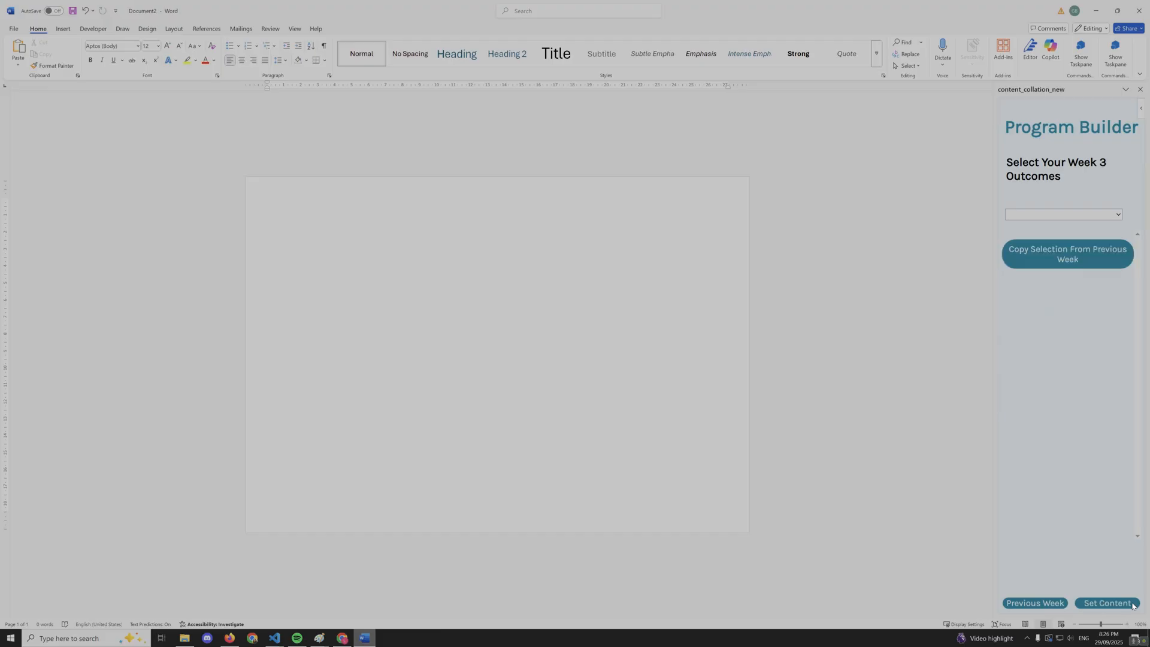
left_click(1052, 215)
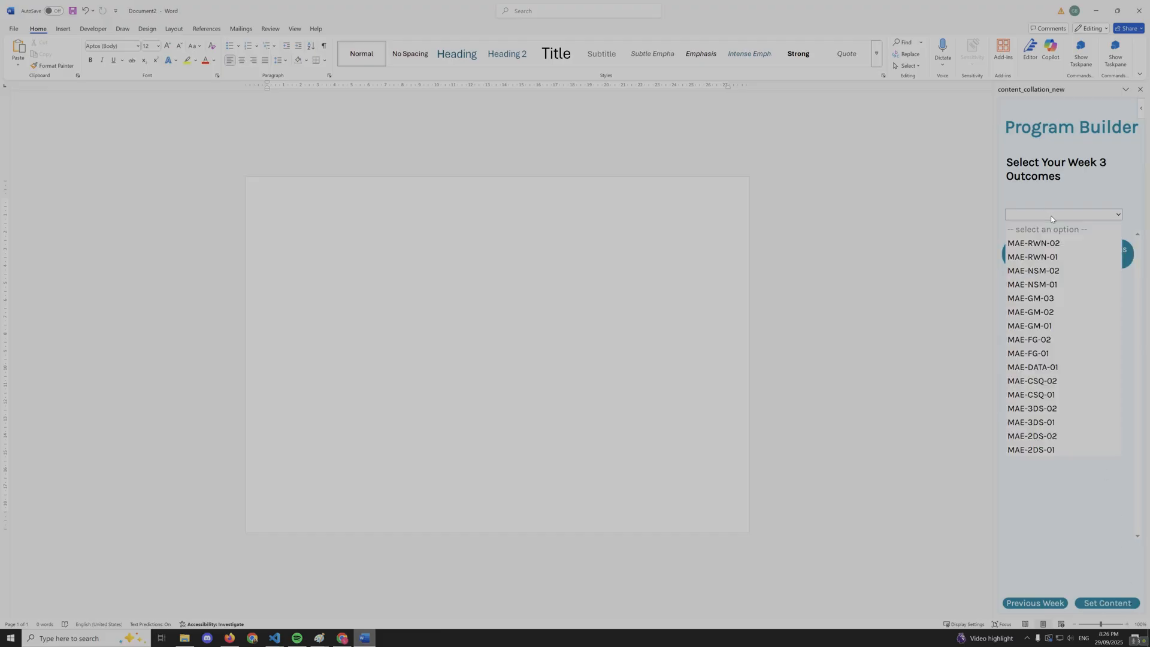
left_click(1120, 279)
left_click(1094, 259)
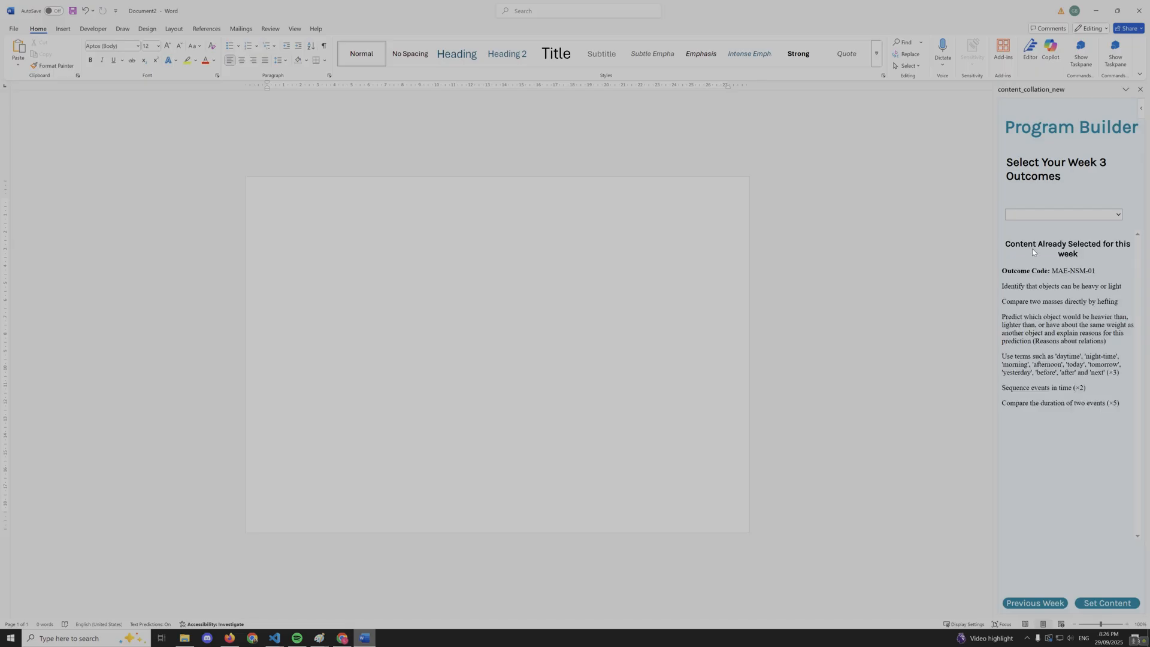
left_click(1034, 216)
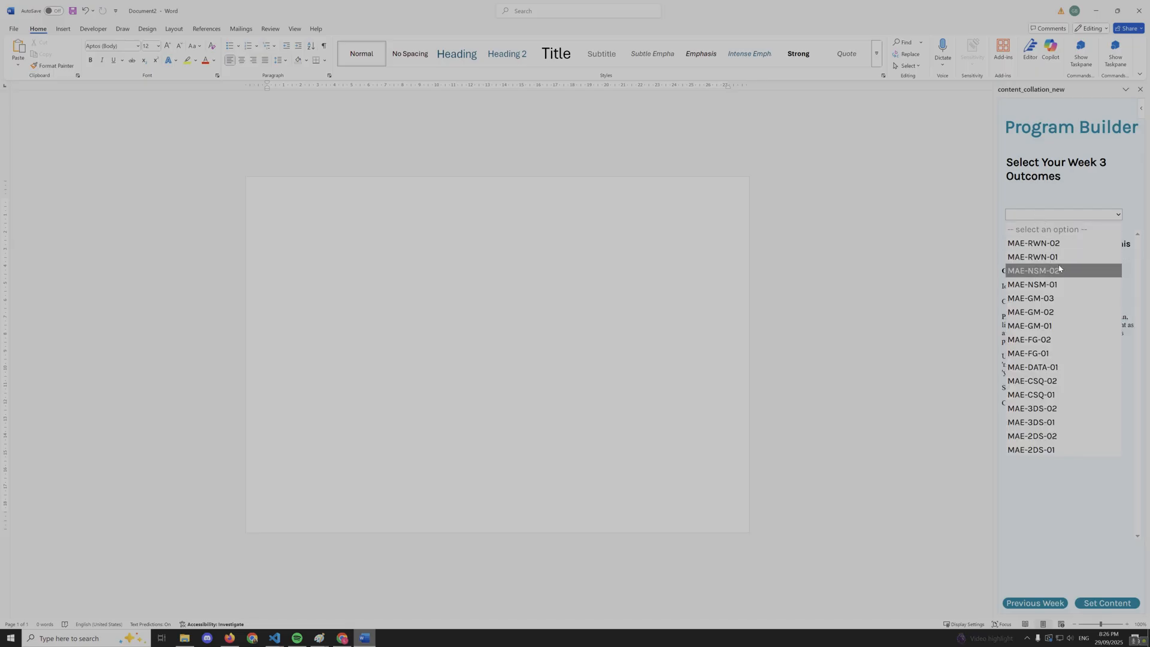
left_click(1059, 290)
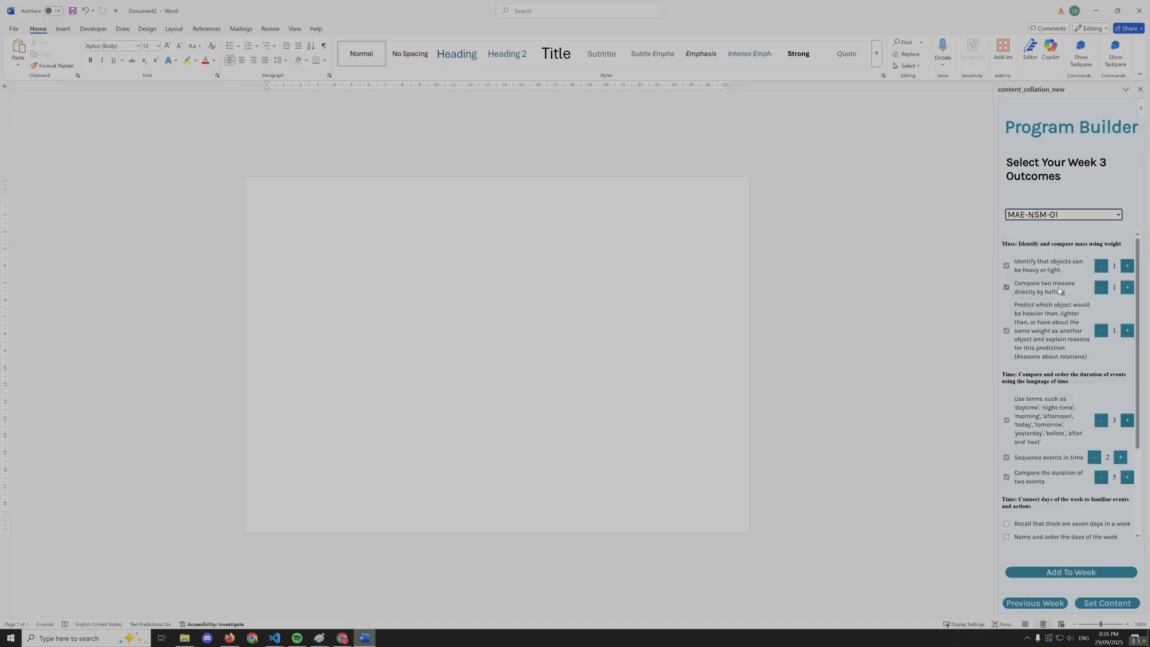
Reduce the counts of the three Week 3 content points on duration of events to 1 each.
left_click(1101, 268)
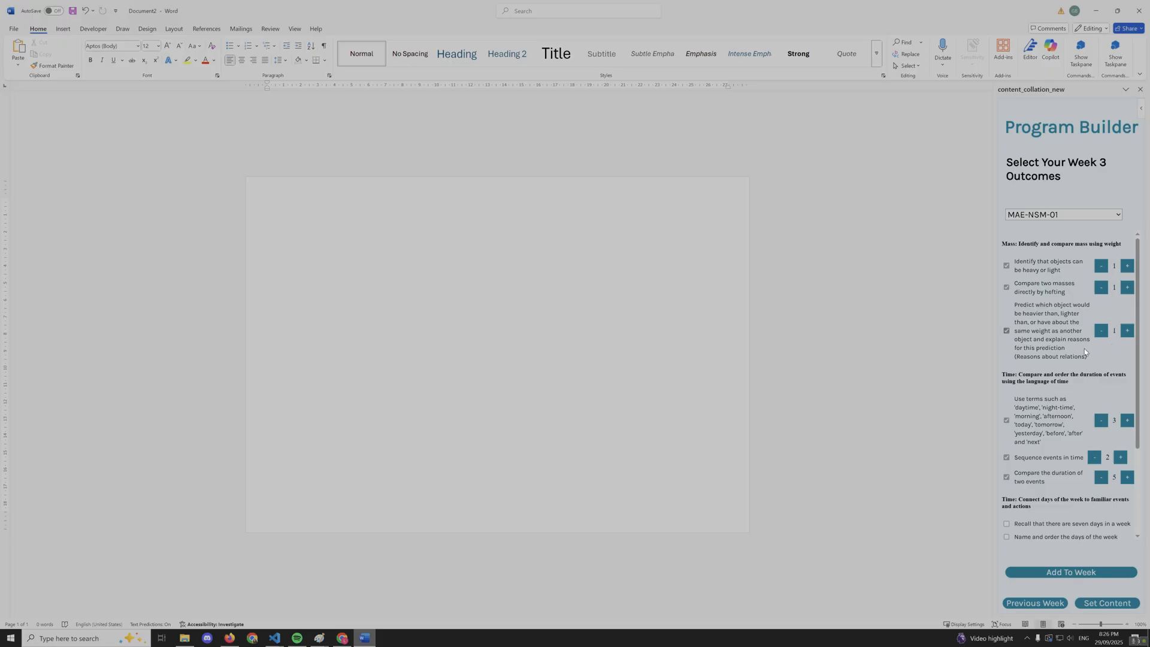
scroll(1066, 402, "down", 3)
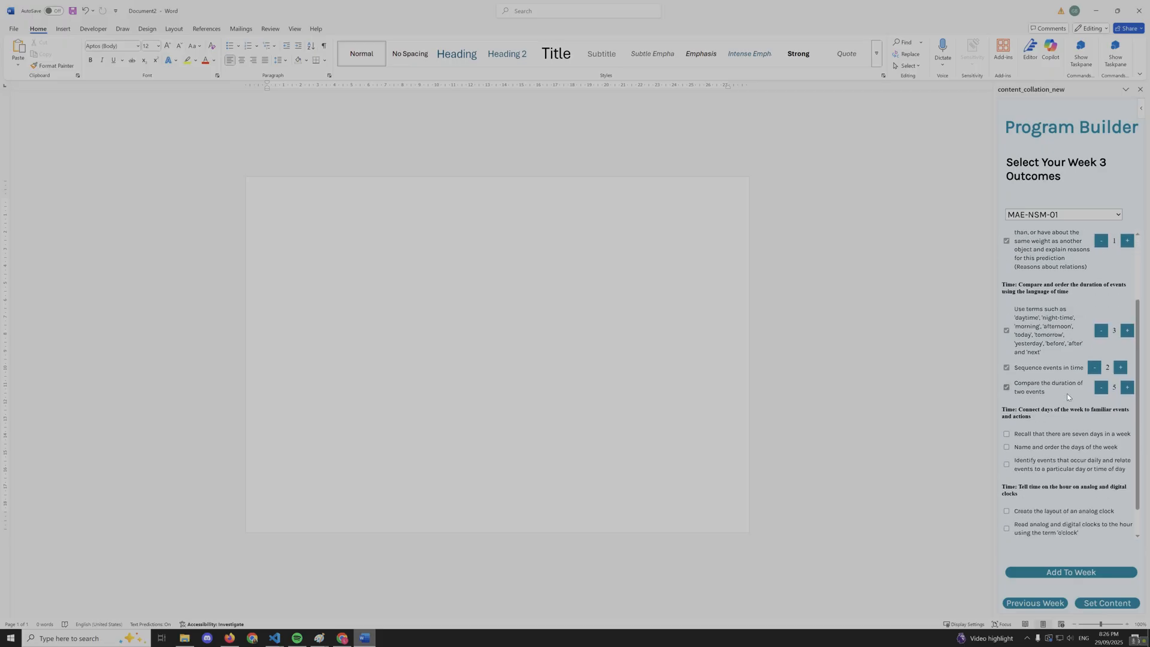
left_click(1102, 331)
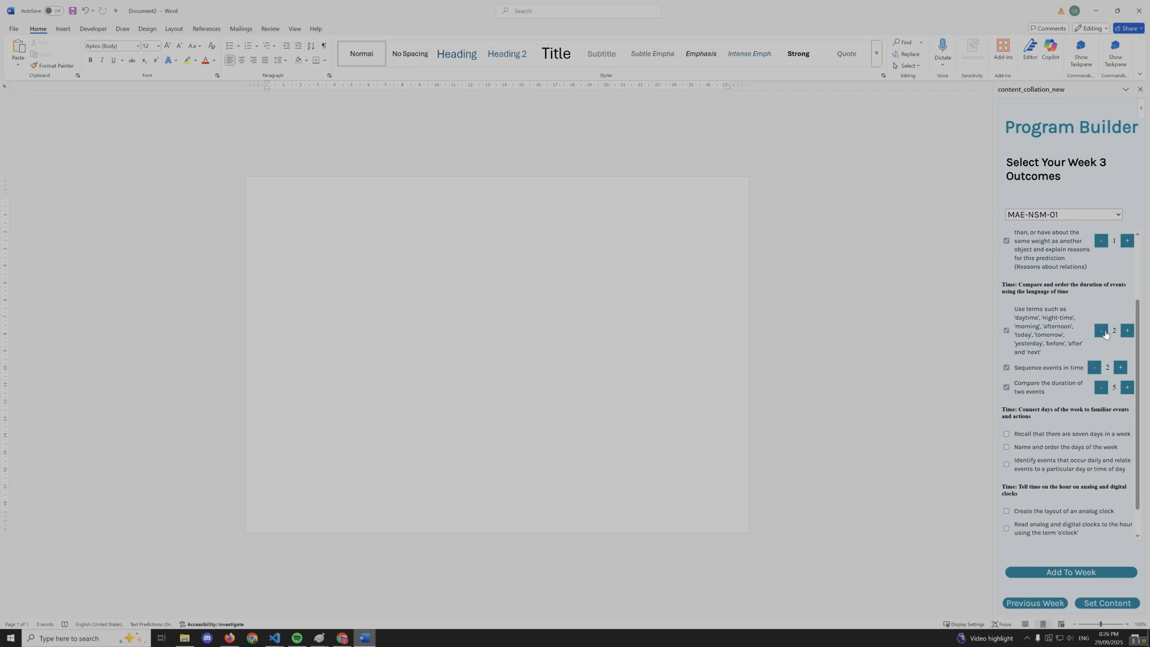
left_click(1101, 387)
left_click(1100, 393)
left_click(1103, 393)
Select the three Week 3 content points on connecting days of the week to familiar events and actions.
scroll(1086, 373, "down", 1)
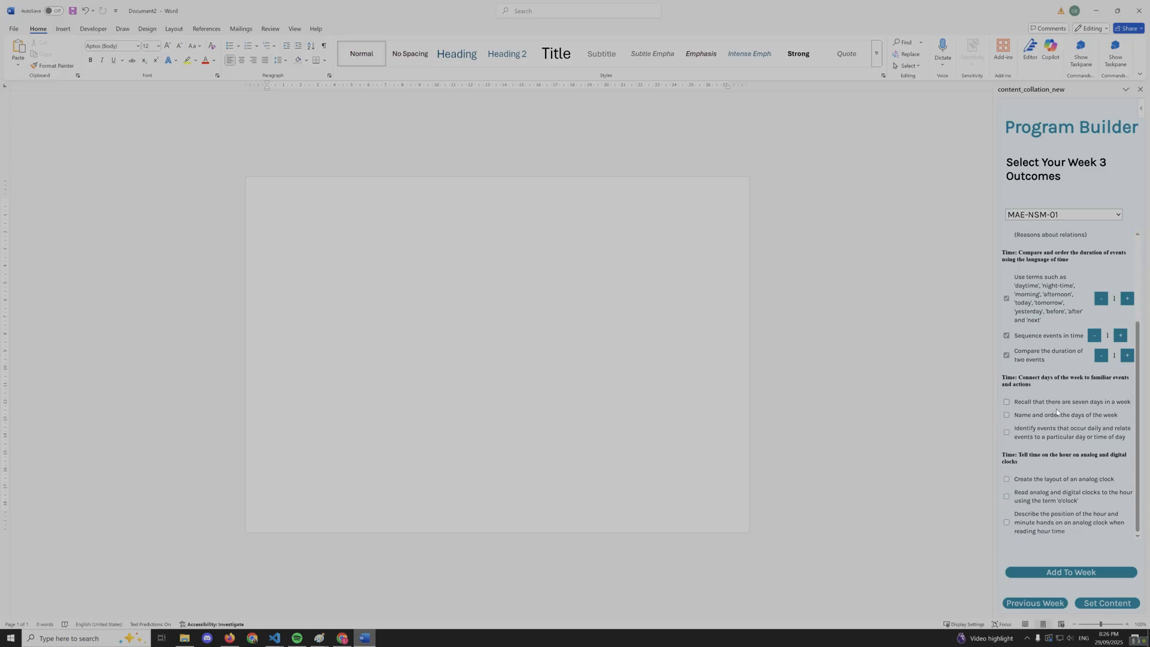
left_click(1007, 402)
left_click(1008, 424)
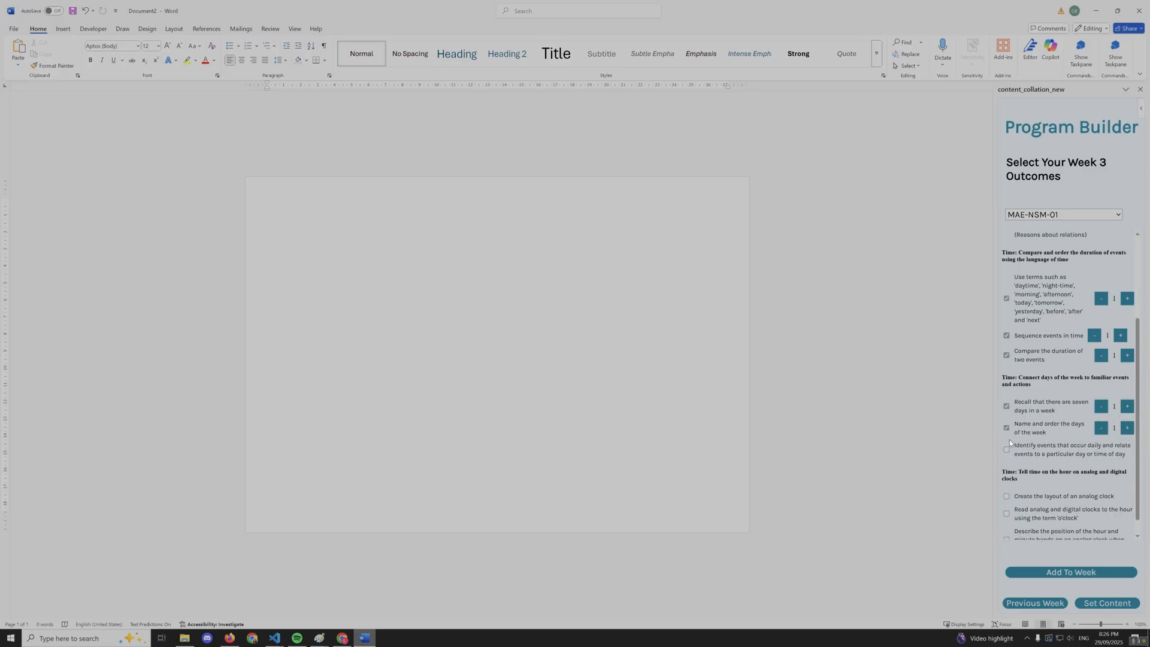
left_click(1007, 450)
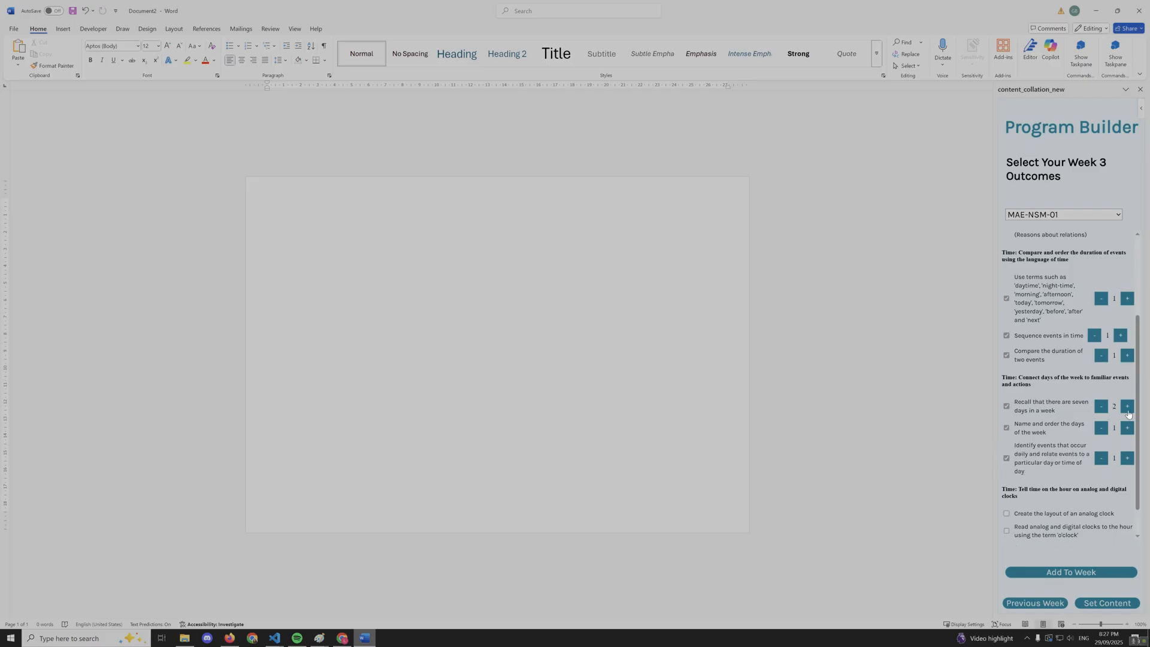
Set the counts to 1 for recalling seven days, 3 for naming and ordering days and 3 for daily events, and add the selection to Week 3.
left_click(1108, 410)
scroll(1092, 468, "down", 1)
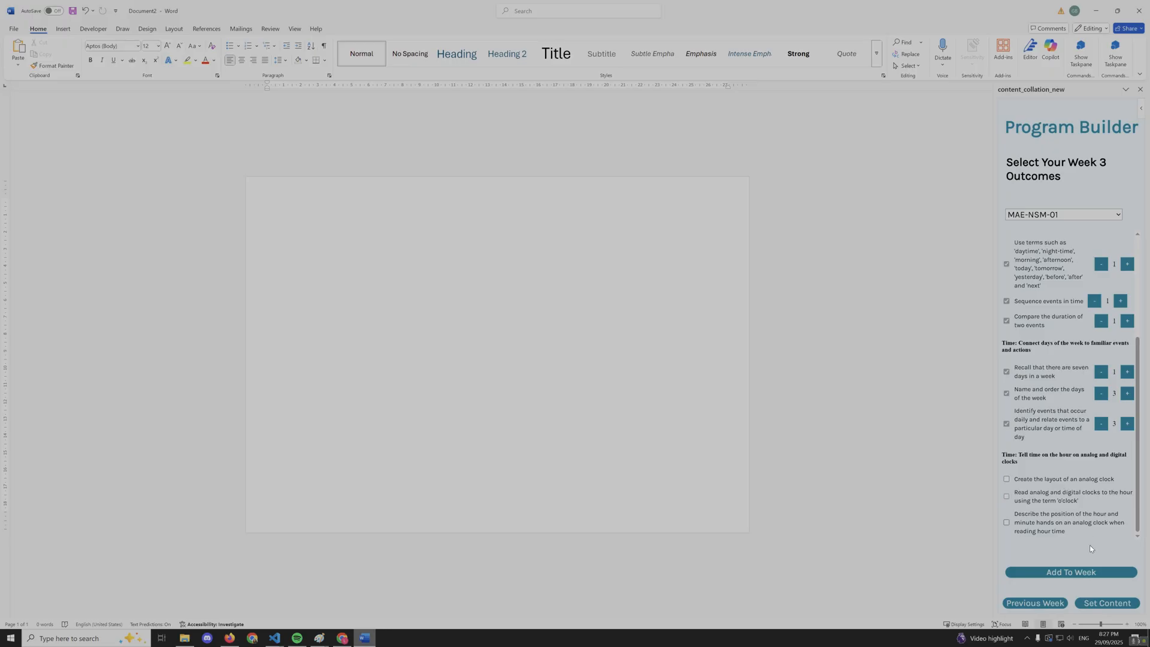
left_click(1106, 577)
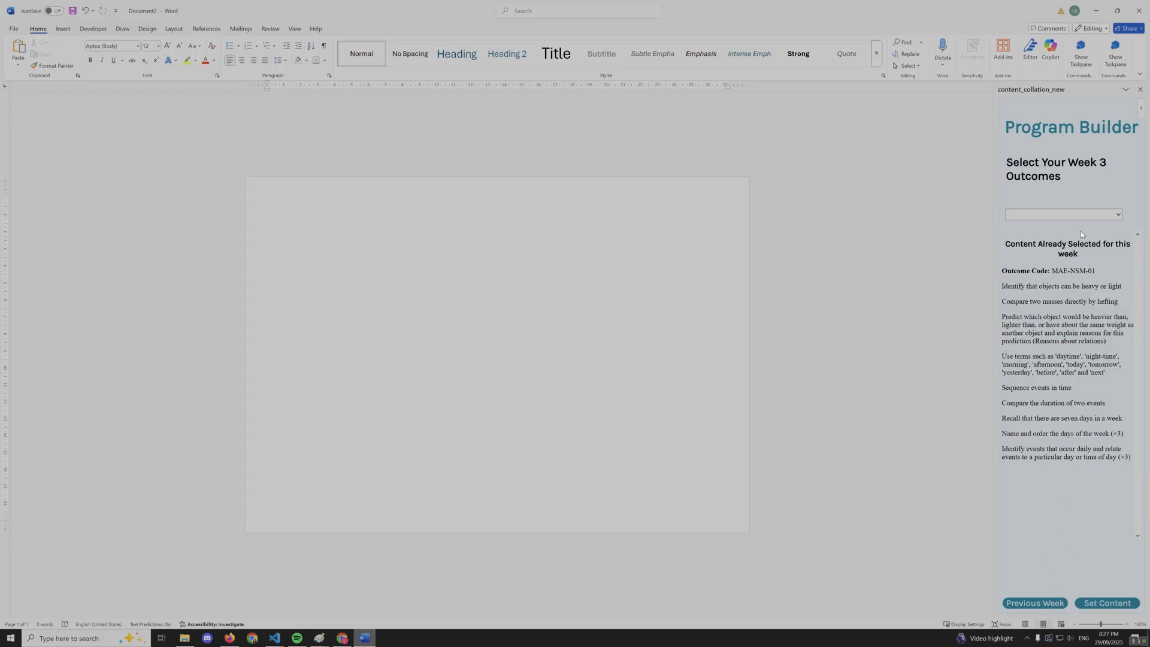
Check the content selected for Week 2, return to Week 3 and set the content to generate the program.
left_click(1042, 603)
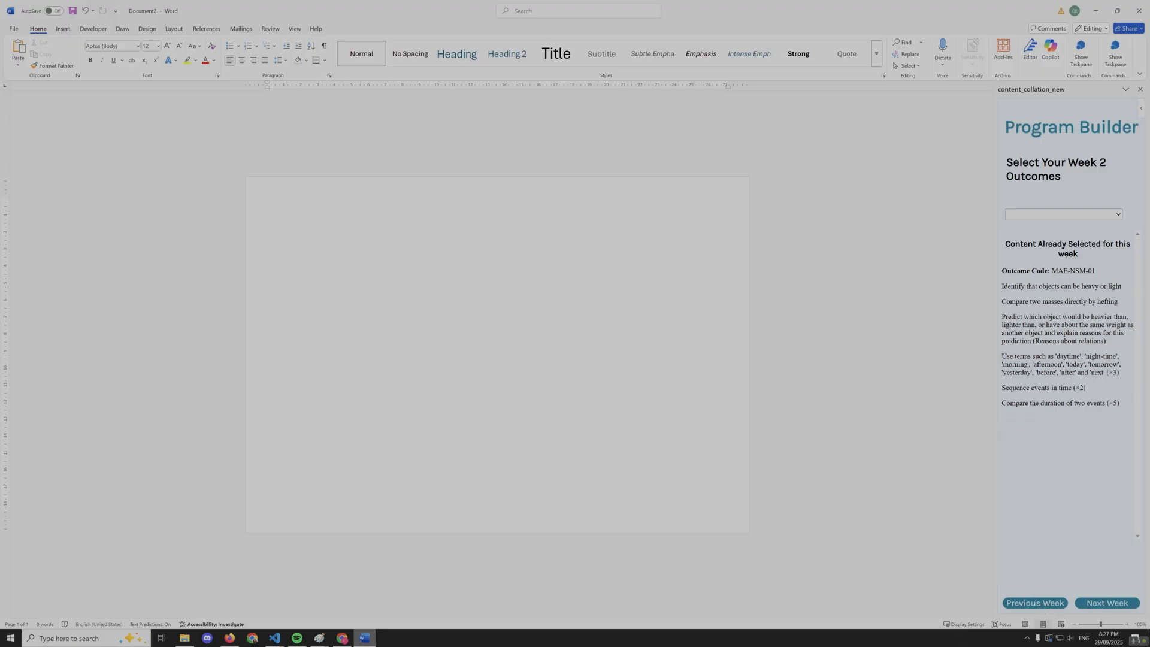
left_click(1089, 604)
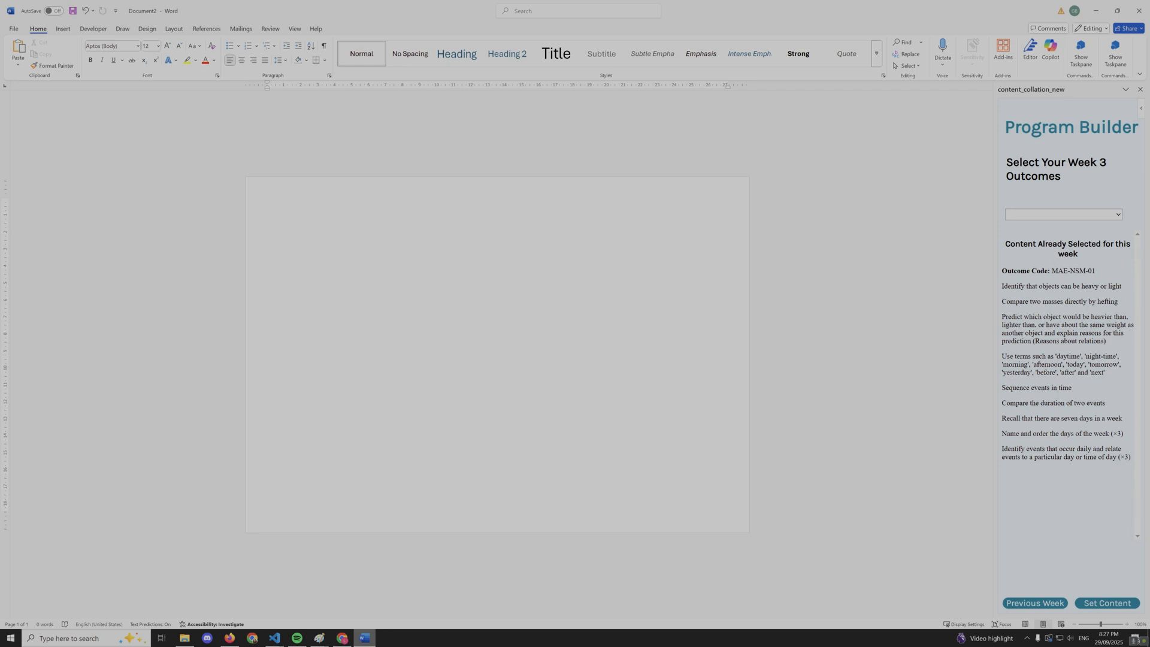
left_click(1102, 603)
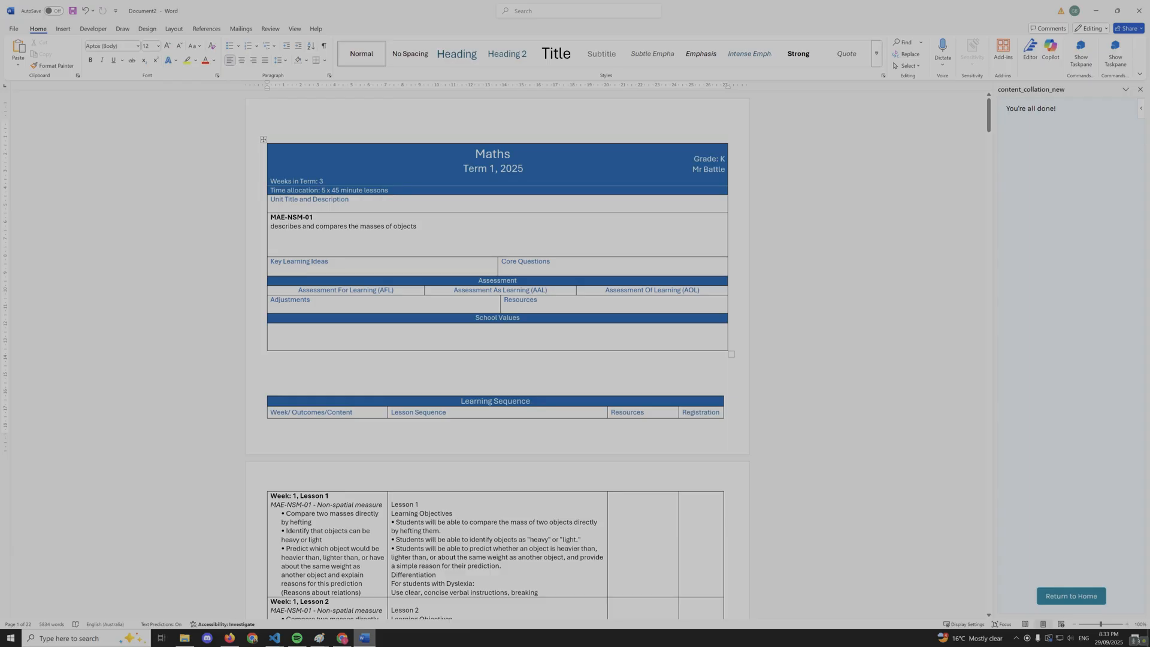
Look over the generated program's overview table, the learning sequence headings and the first Week 1 lessons.
scroll(496, 359, "down", 1)
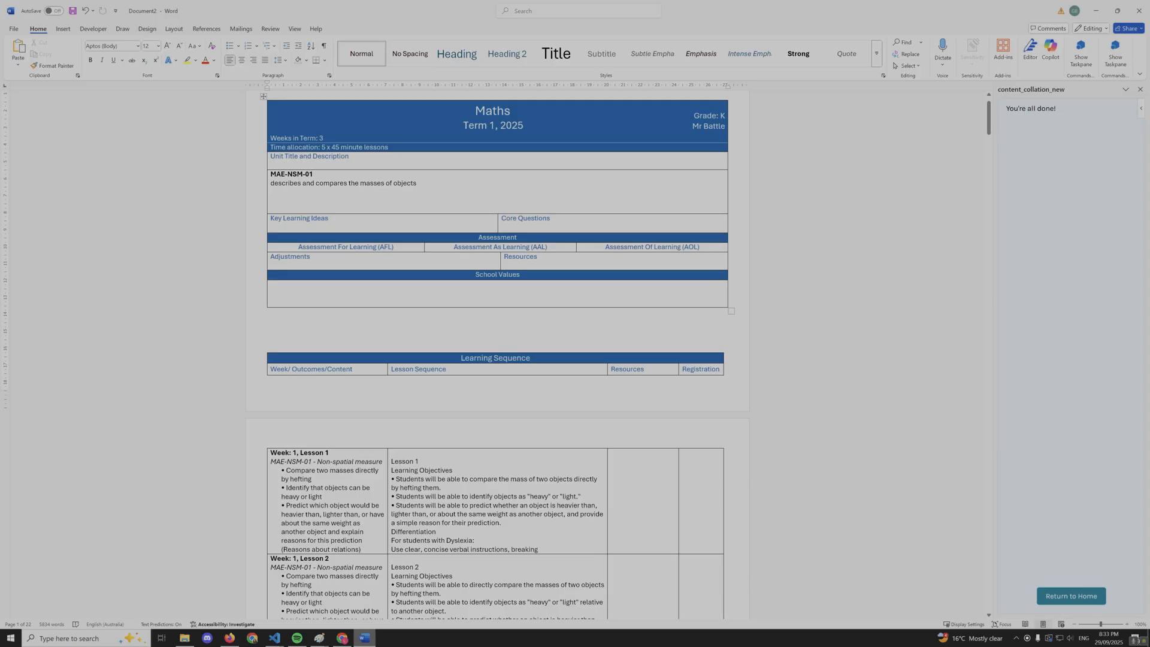
scroll(558, 270, "down", 2)
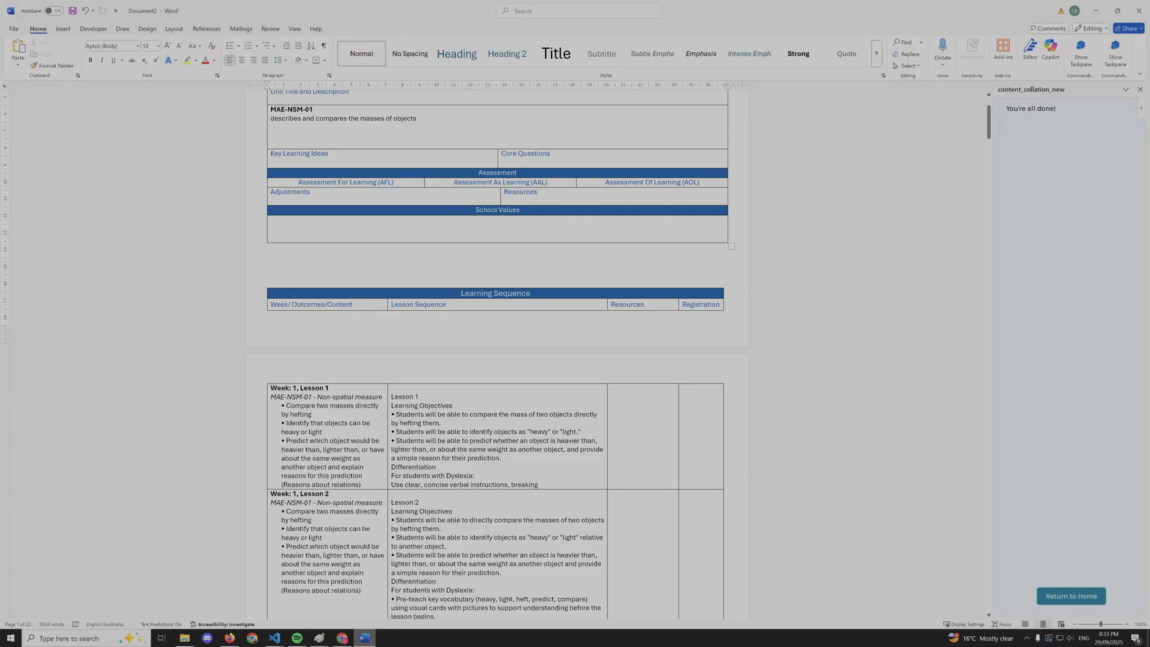
scroll(512, 262, "down", 4)
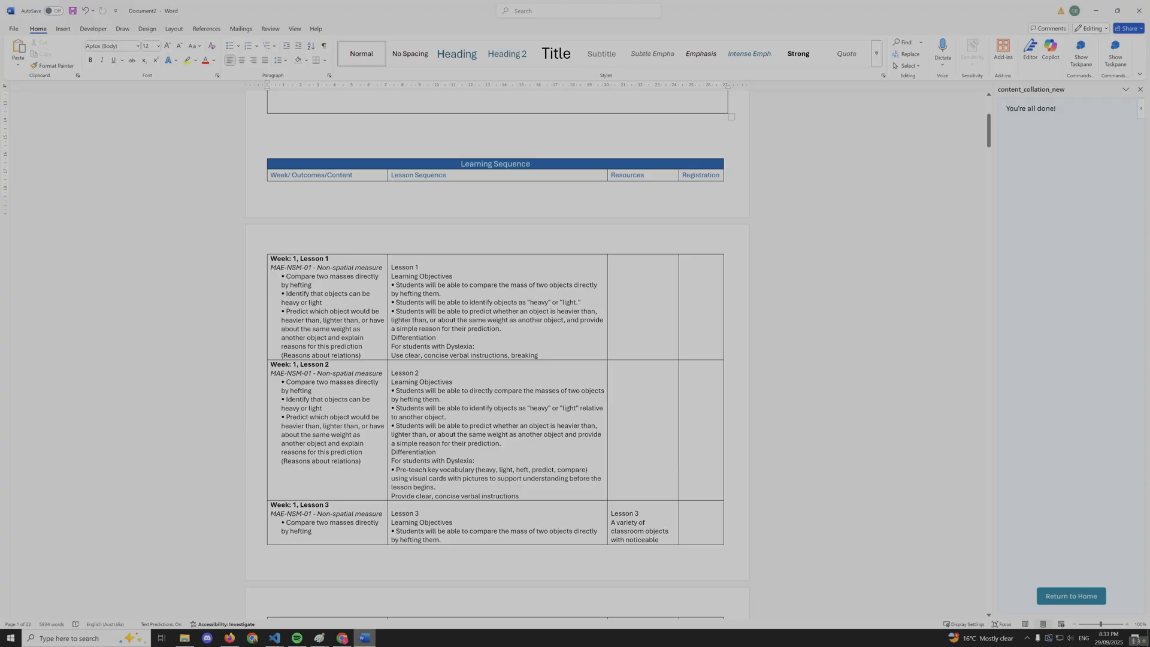
scroll(389, 483, "down", 5)
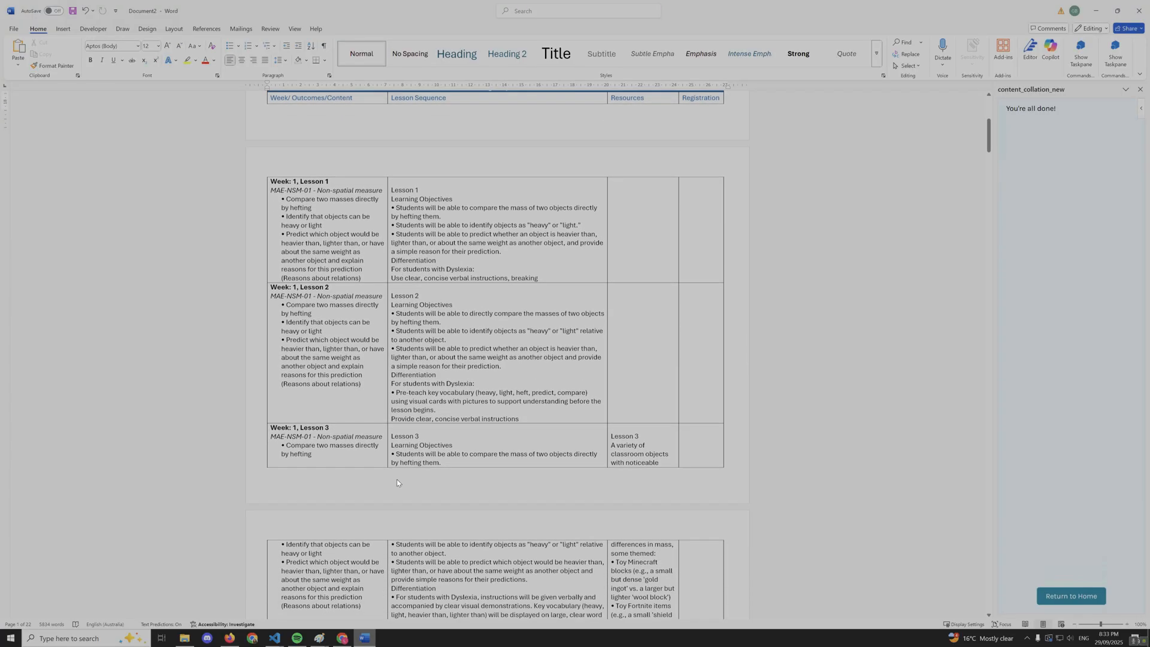
scroll(316, 403, "down", 10)
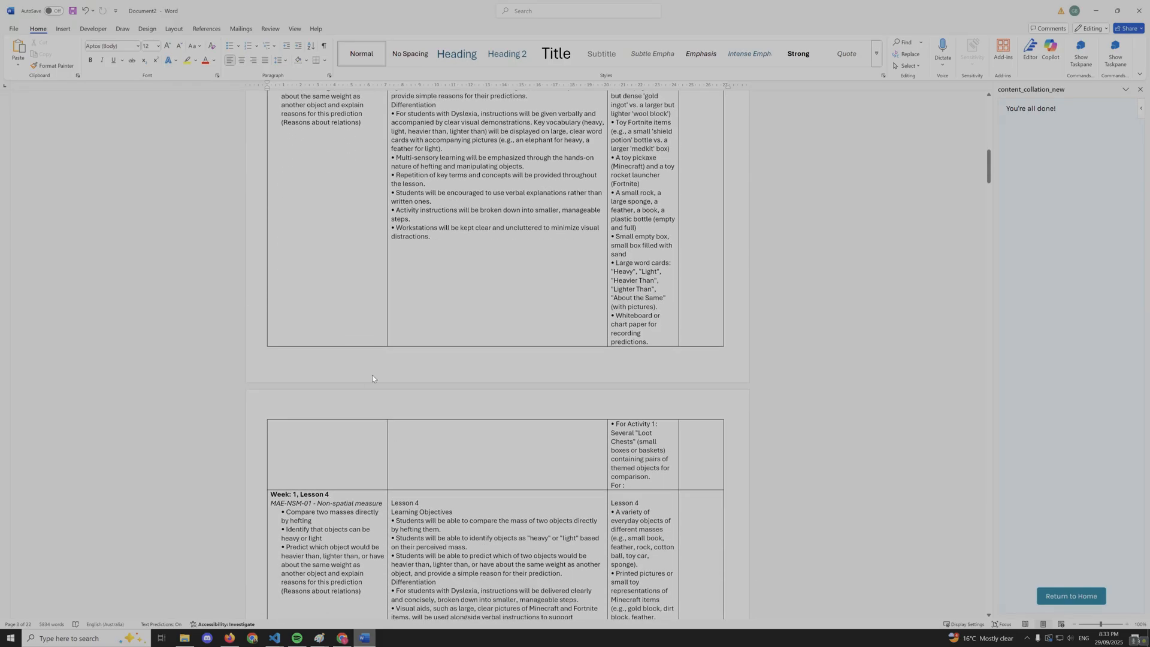
scroll(372, 379, "up", 11)
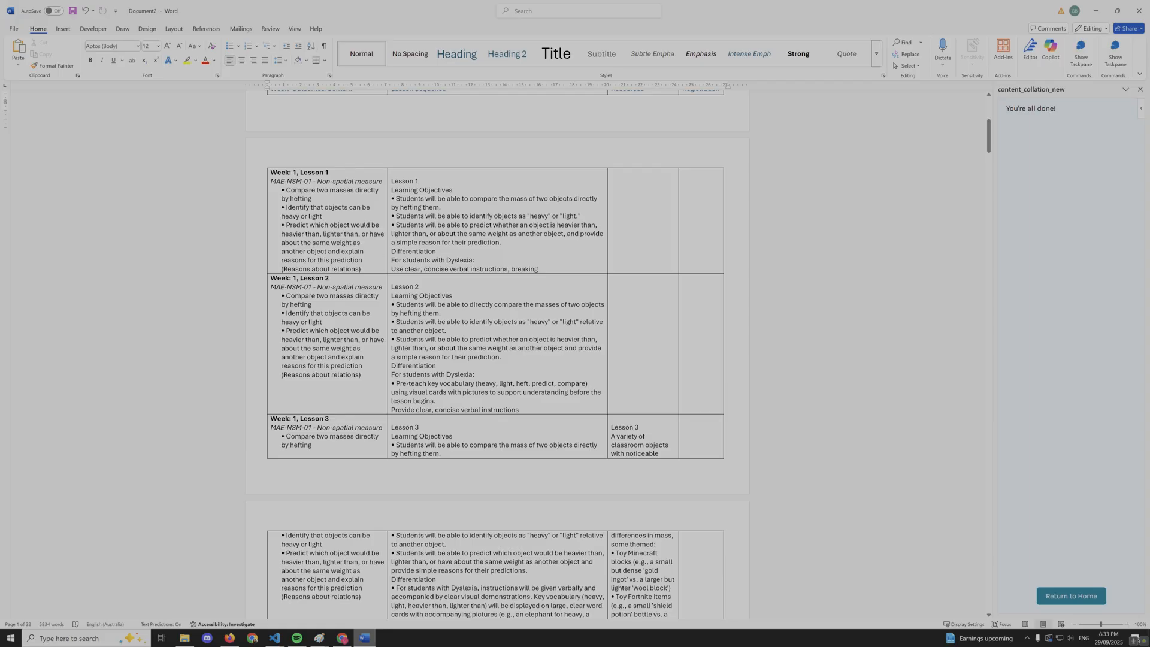
Examine the dyslexia differentiation notes and the resources in Week 1 Lessons 1 to 3.
scroll(497, 354, "down", 1)
left_click_drag(475, 239, 392, 238)
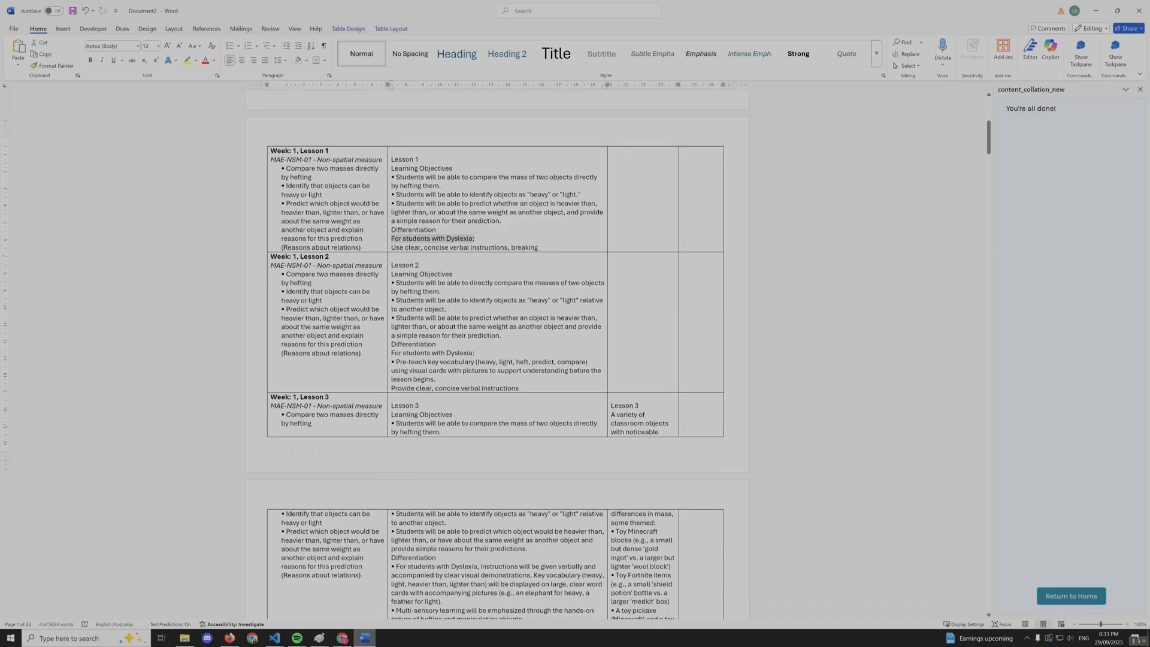
left_click(540, 248)
scroll(498, 354, "down", 3)
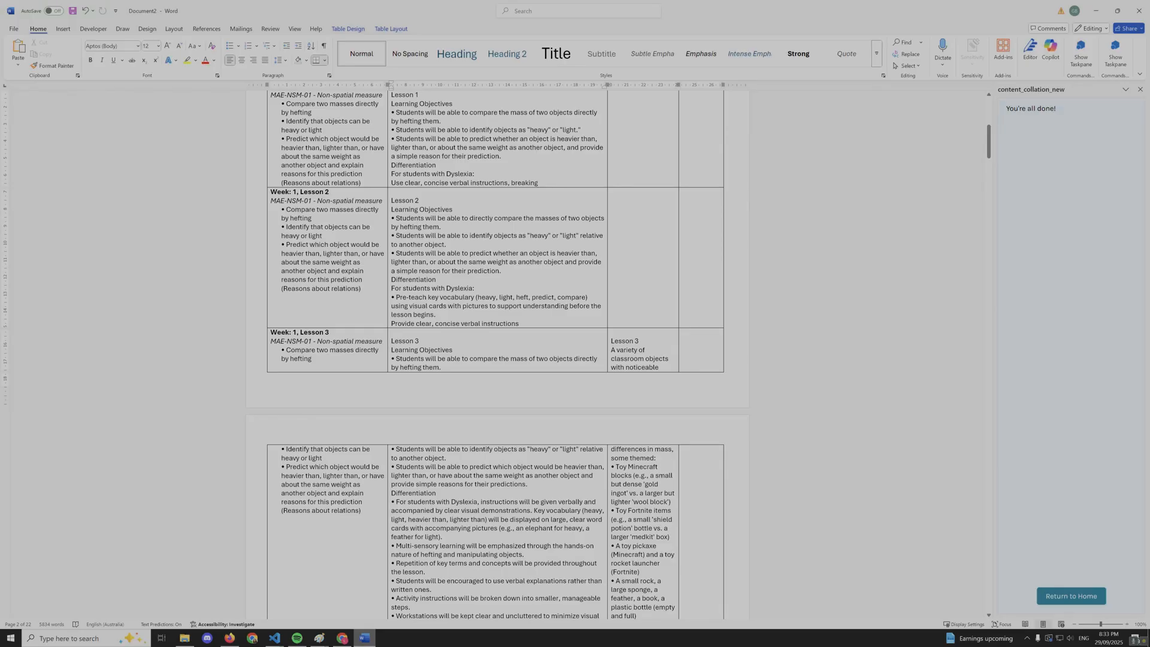
scroll(494, 402, "down", 6)
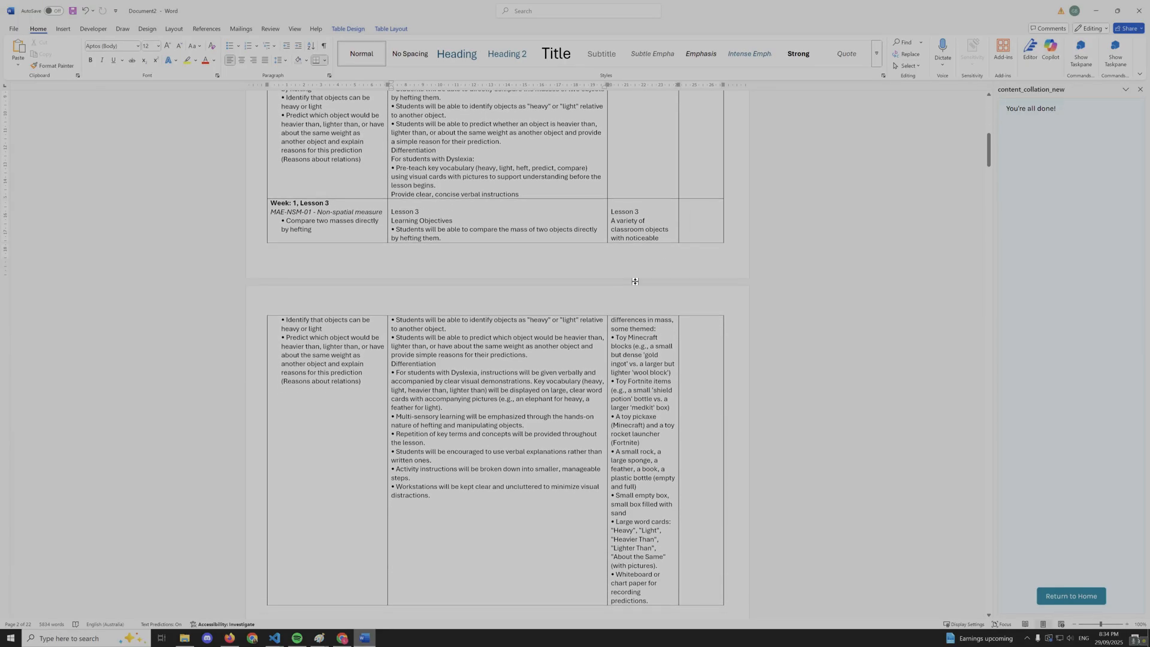
scroll(497, 353, "down", 4)
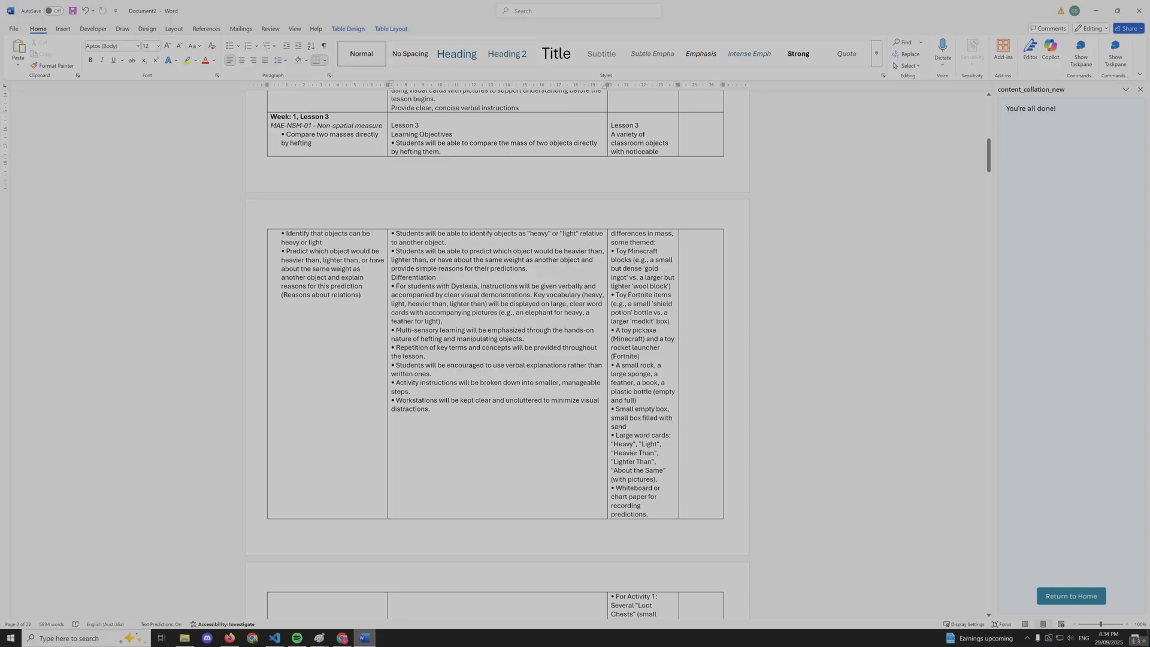
Read through Week 1 Lesson 4, checking its differentiation, the Minecraft and Fortnite references in its procedures, and its activities.
scroll(468, 299, "down", 12)
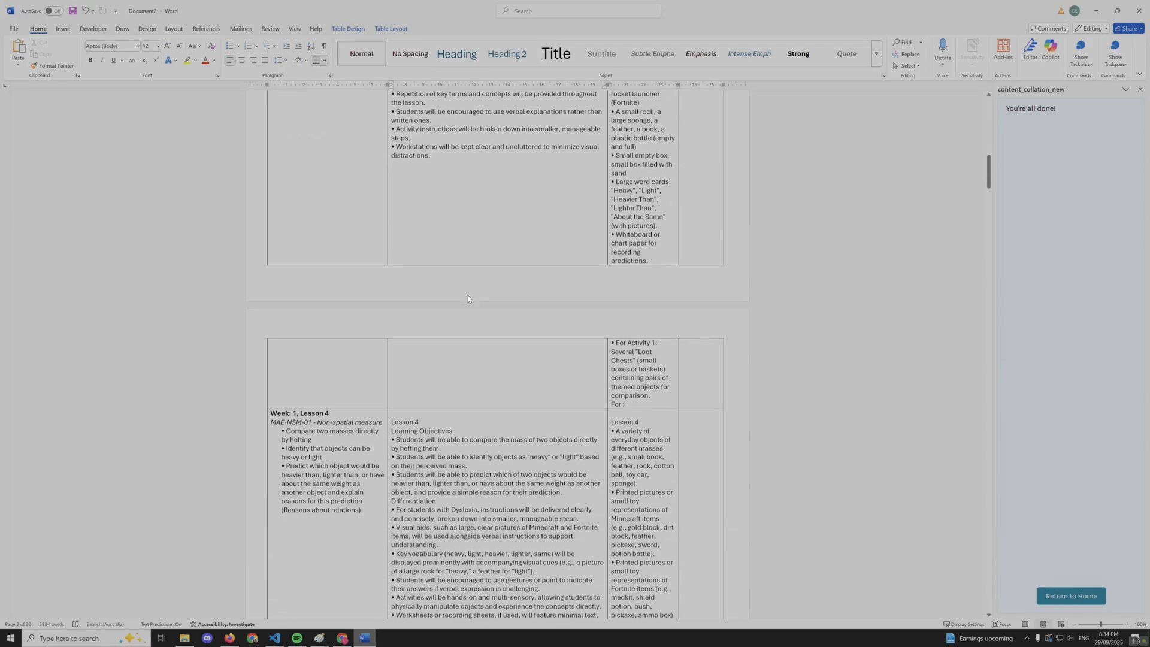
scroll(469, 299, "down", 11)
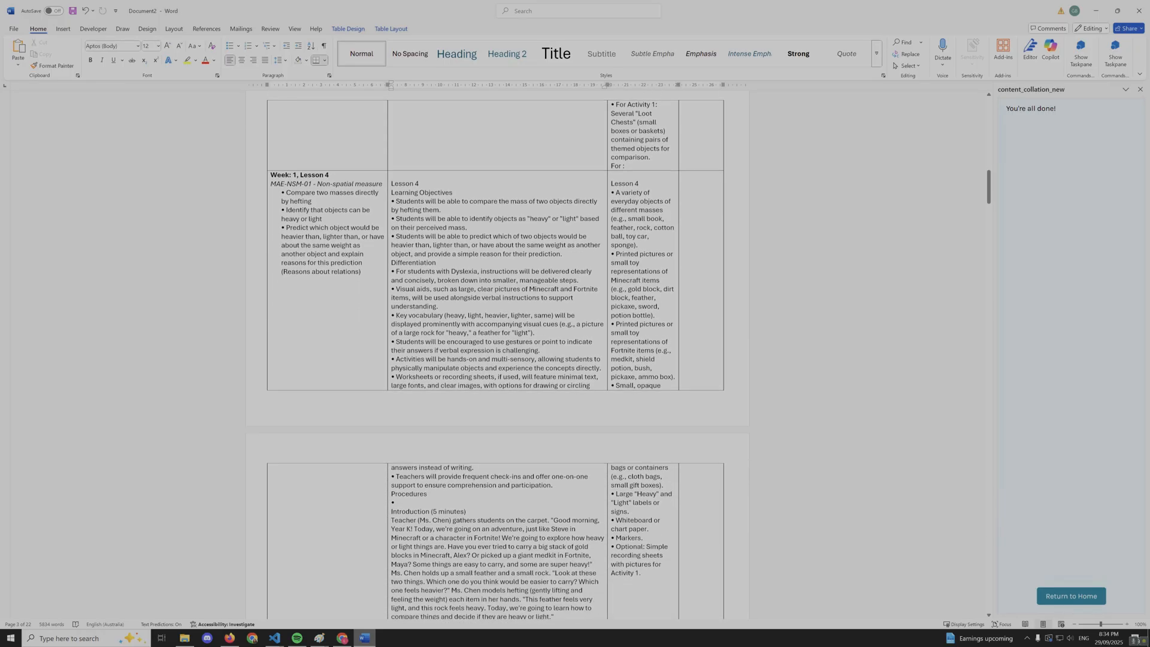
scroll(469, 298, "down", 8)
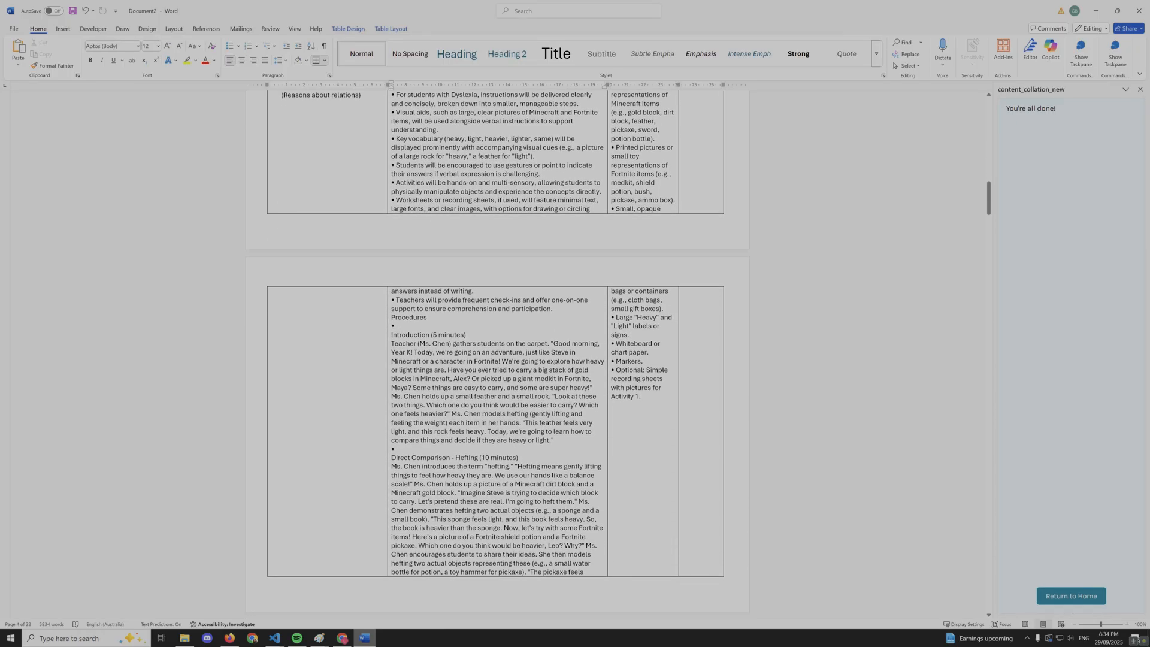
scroll(469, 298, "down", 4)
left_click_drag(468, 275, 499, 275)
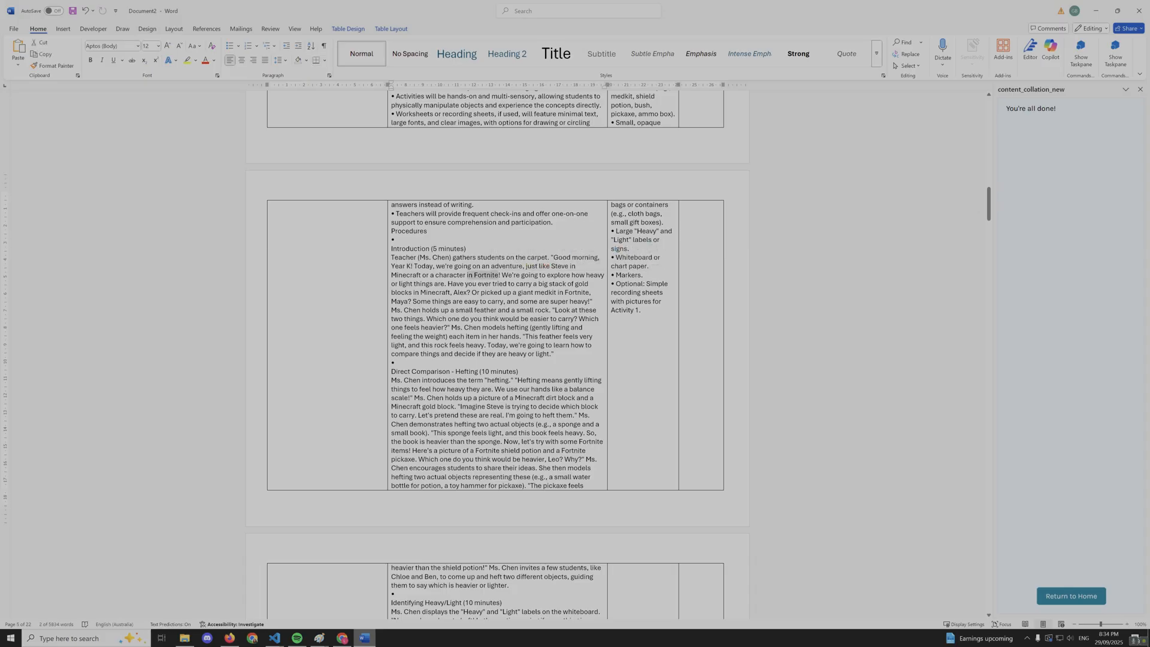
left_click(484, 319)
scroll(483, 318, "down", 3)
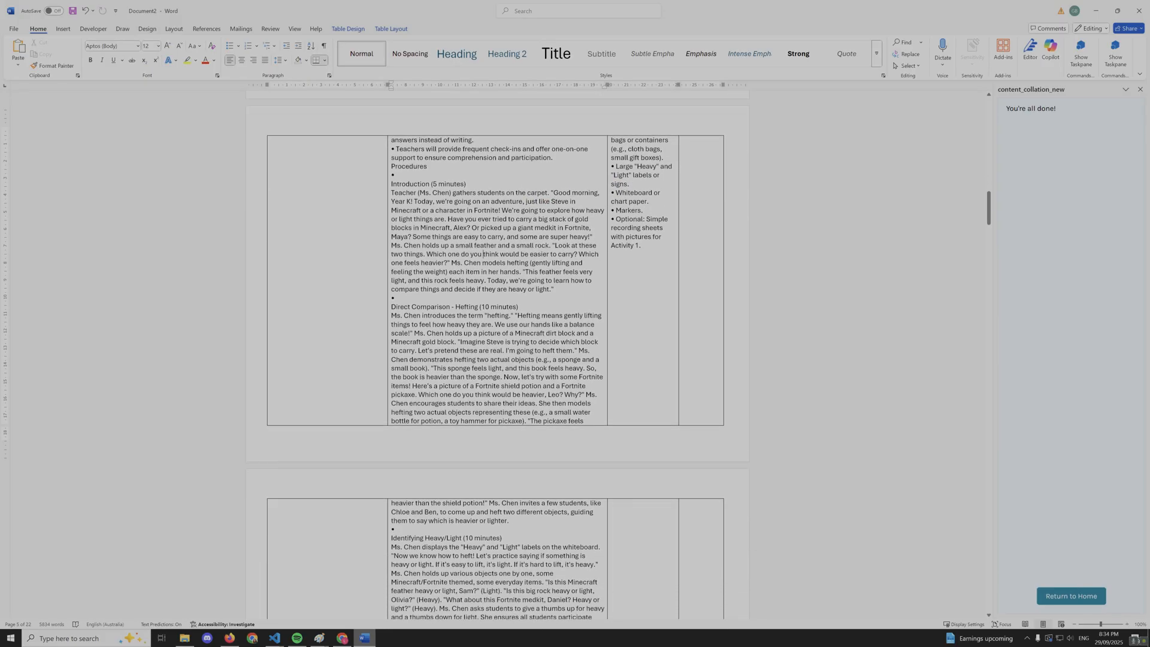
scroll(498, 353, "down", 2)
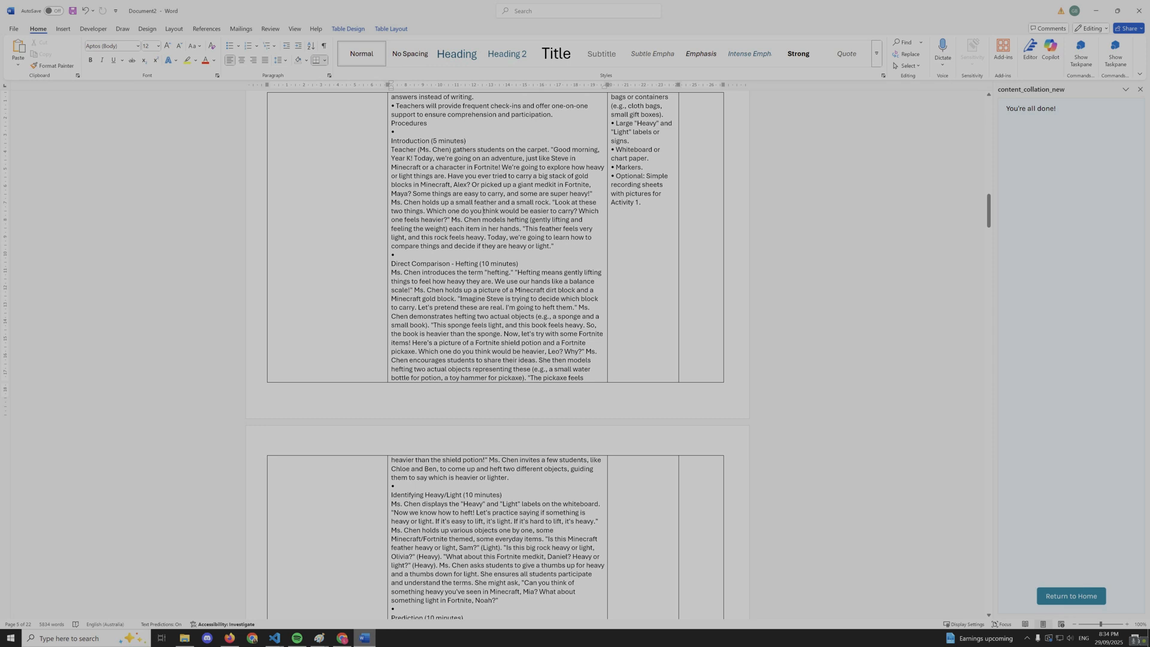
scroll(497, 354, "down", 5)
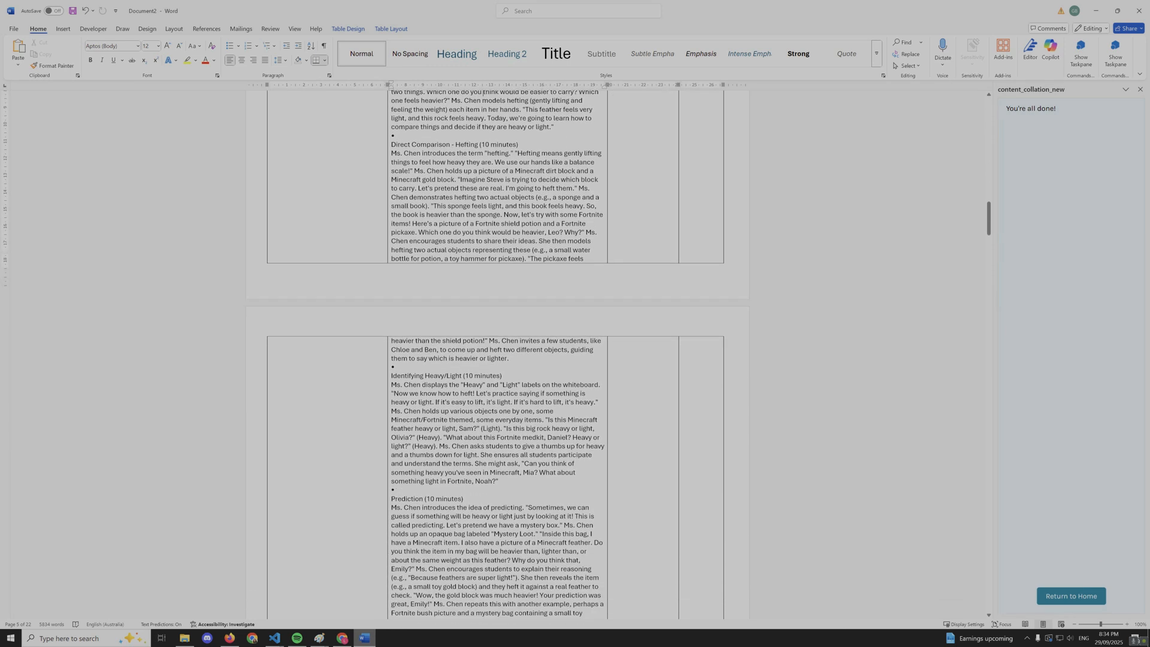
scroll(497, 354, "down", 4)
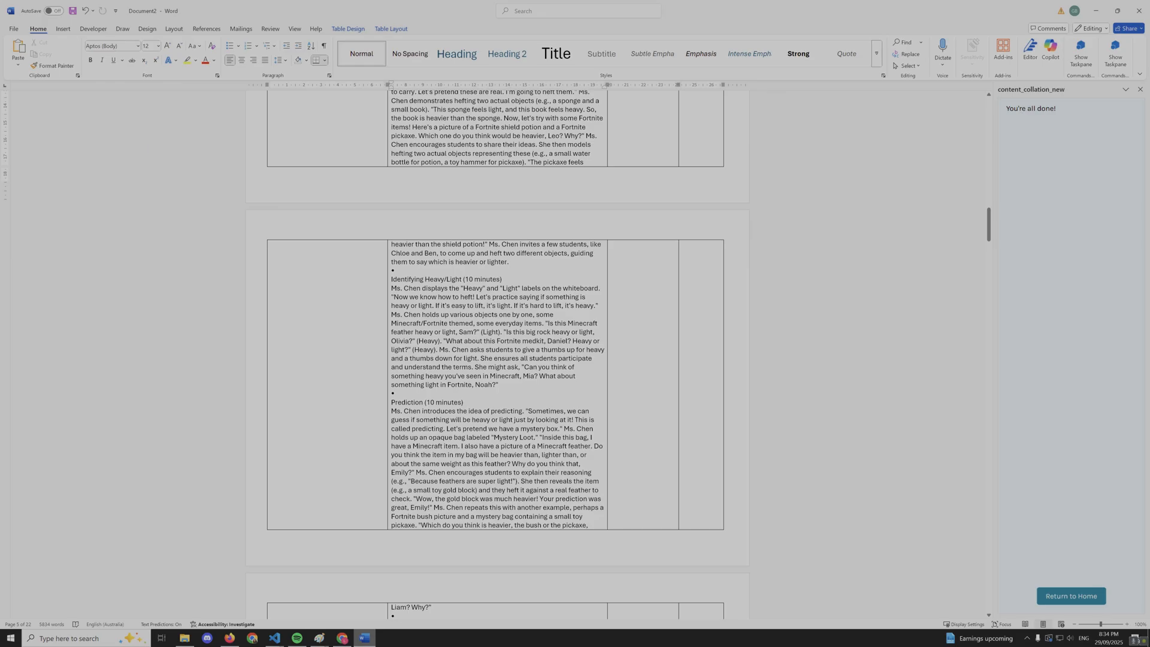
scroll(526, 377, "down", 7)
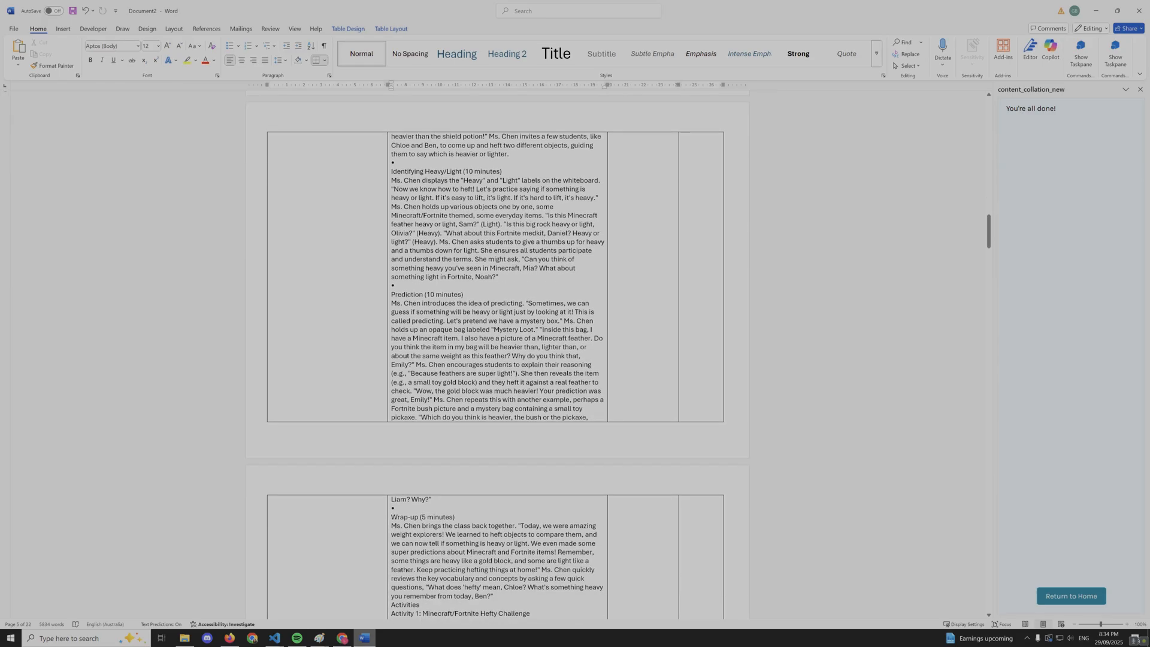
scroll(526, 376, "down", 5)
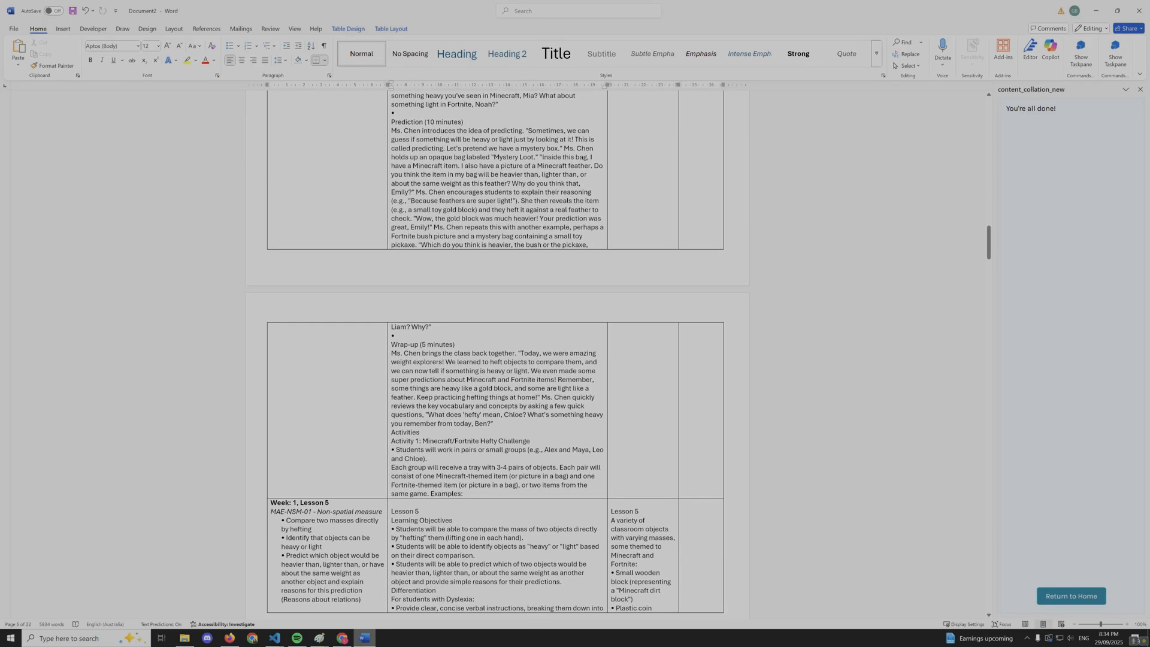
Review Week 1 Lesson 5 and the objectives, differentiation and resources of Week 2 Lessons 1 to 3.
scroll(497, 354, "down", 7)
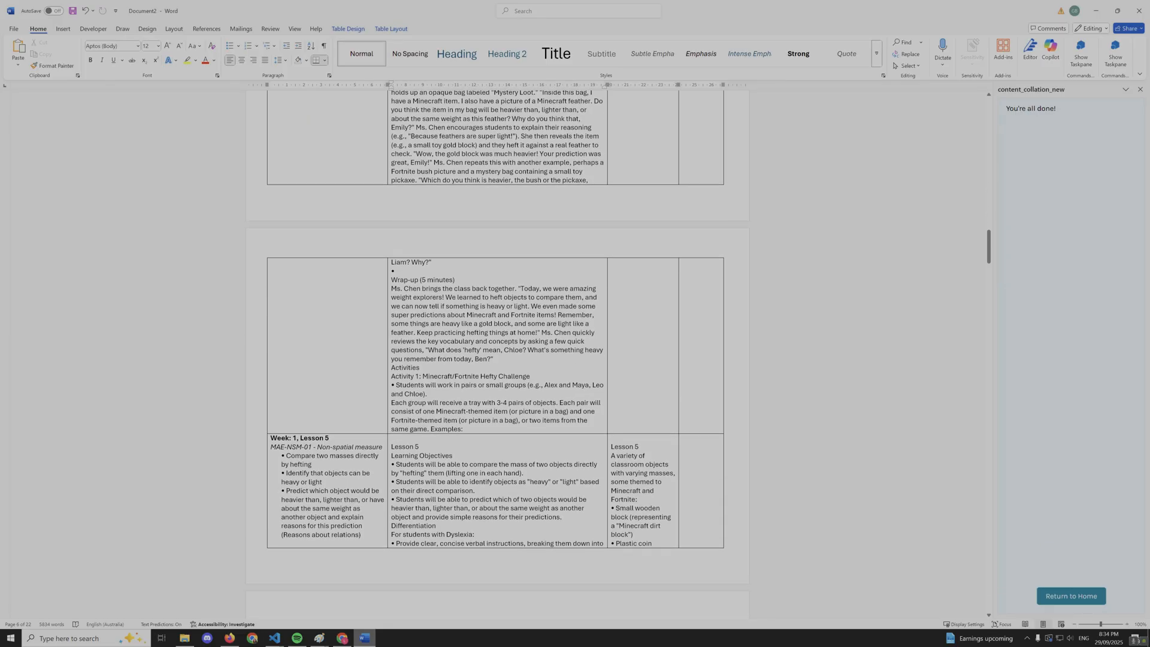
scroll(571, 371, "down", 20)
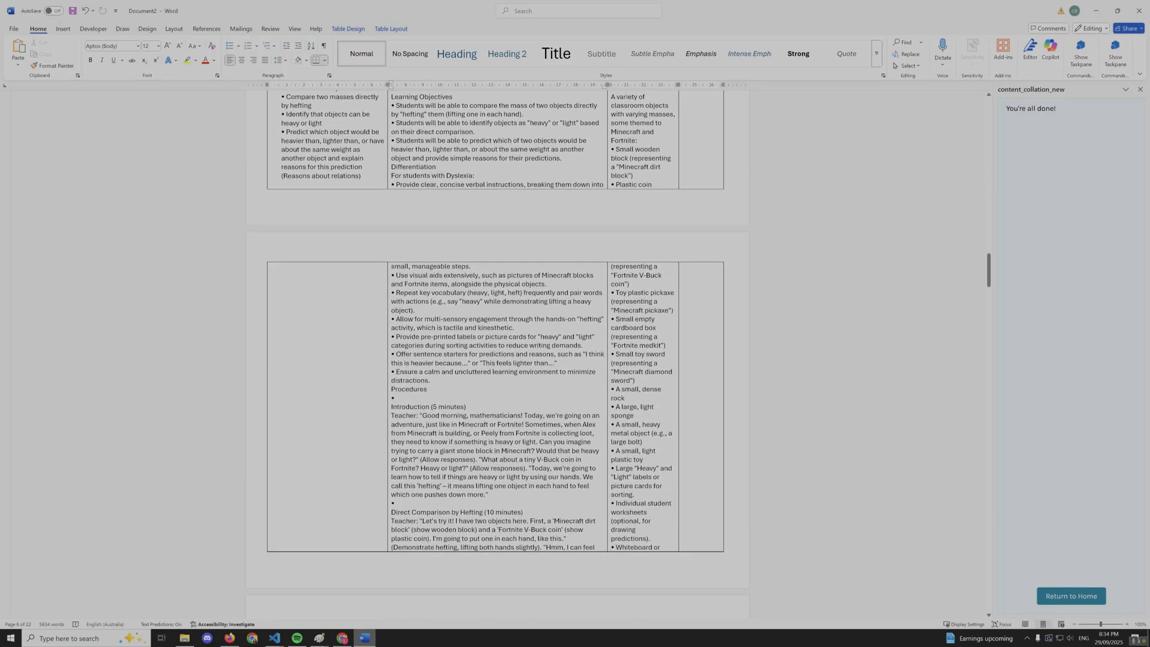
scroll(496, 356, "down", 20)
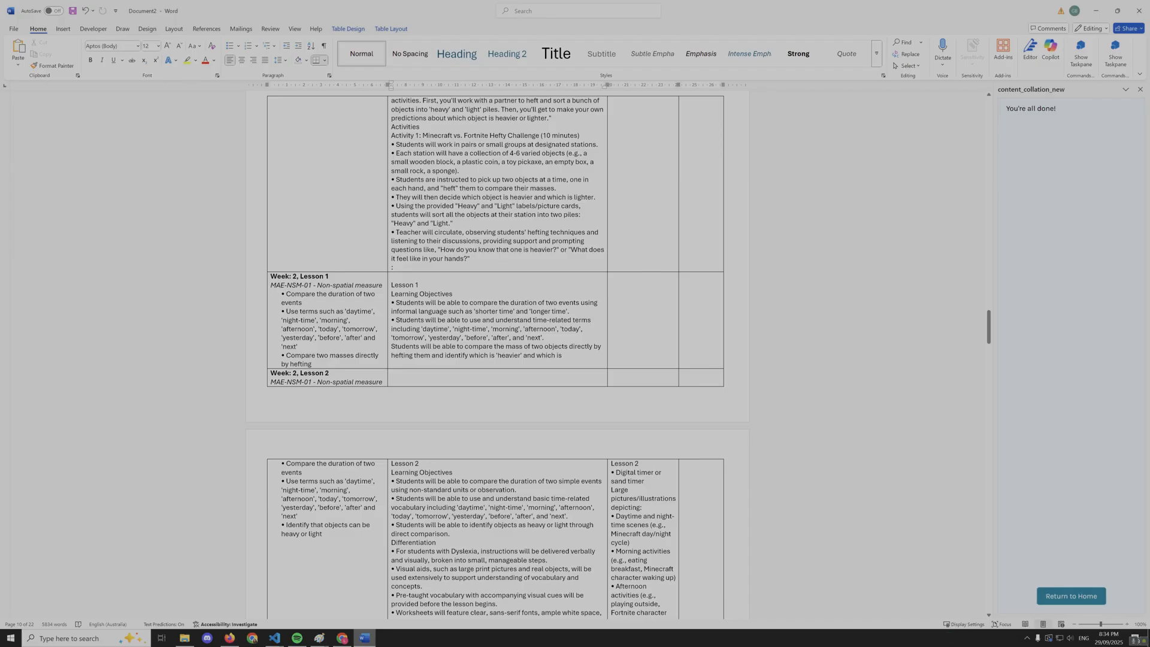
scroll(405, 354, "down", 7)
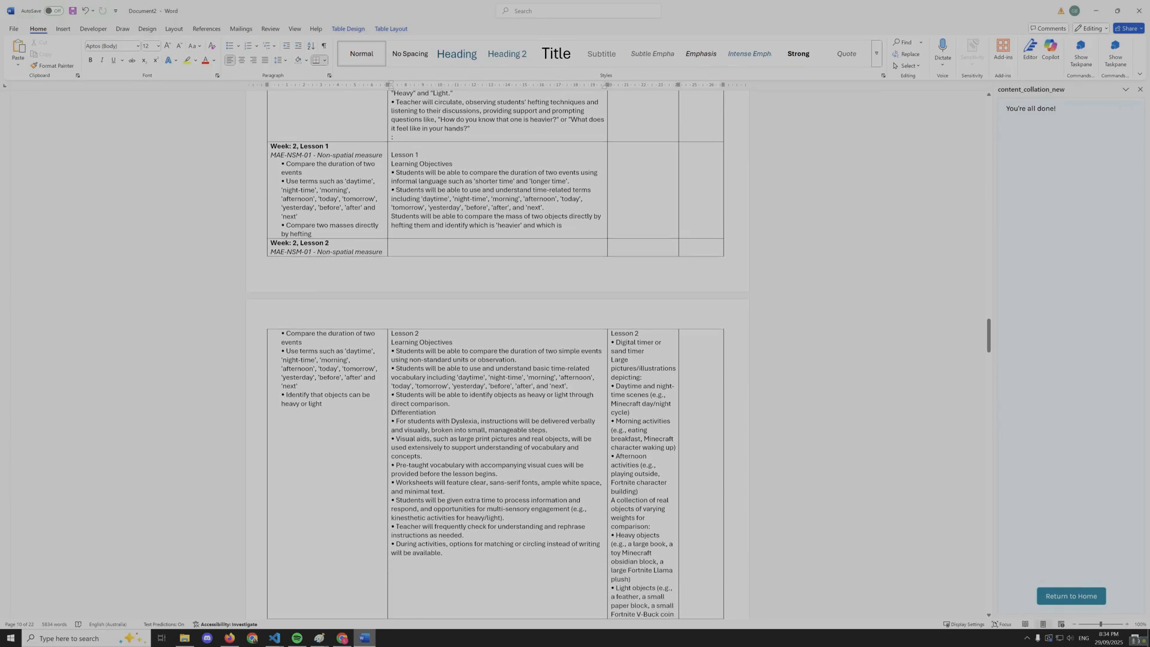
scroll(496, 355, "down", 1)
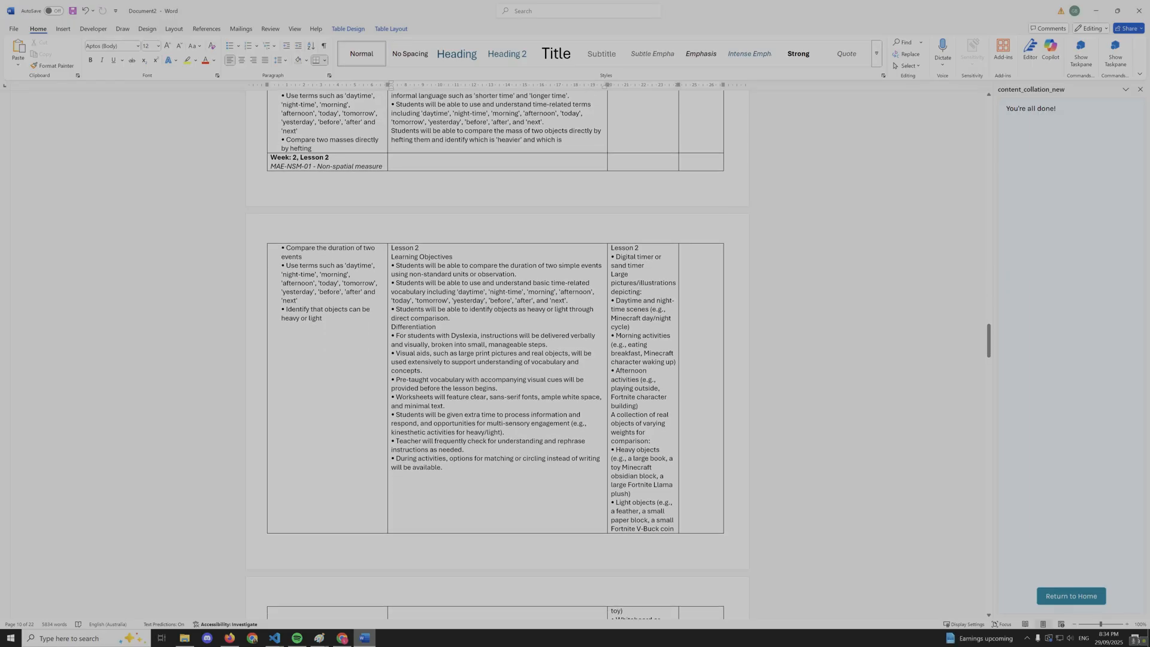
scroll(669, 554, "down", 9)
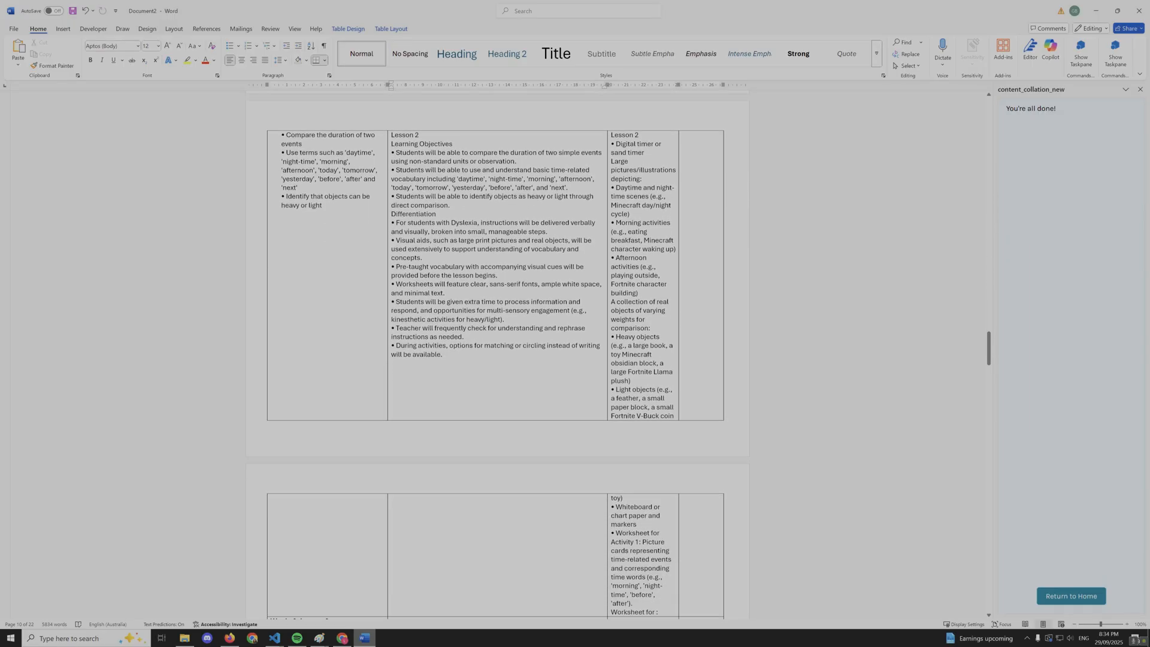
scroll(456, 416, "down", 10)
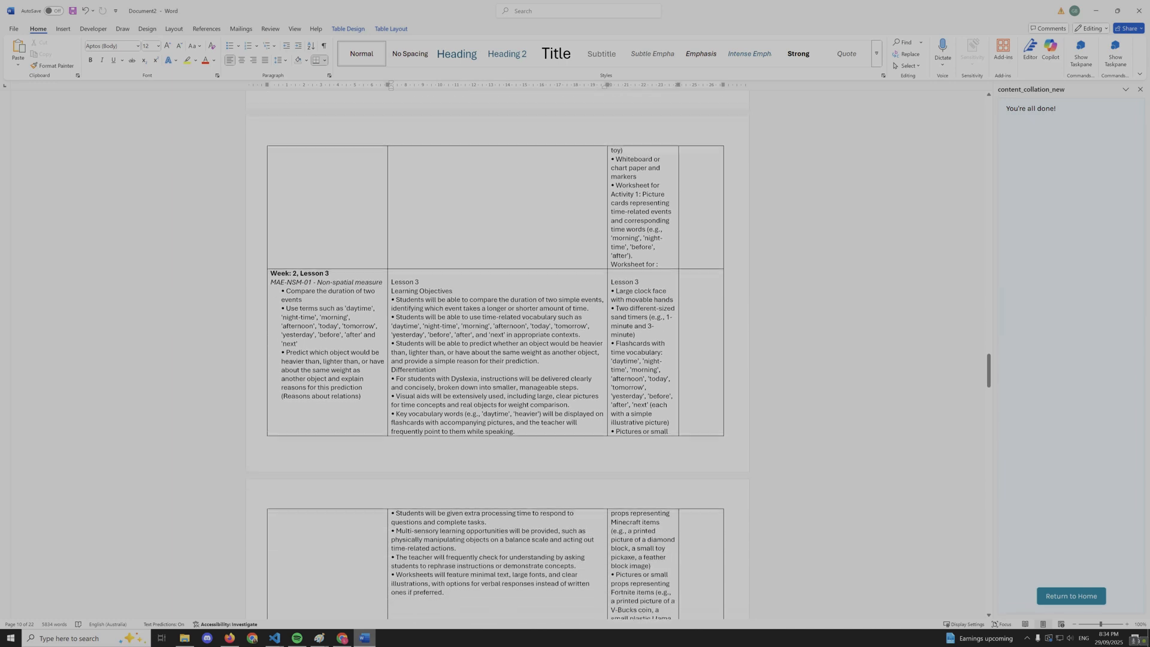
Review the objectives, differentiation and resources of Week 2 Lessons 3 to 5, and return to the overview table at the document's start.
scroll(457, 416, "down", 1)
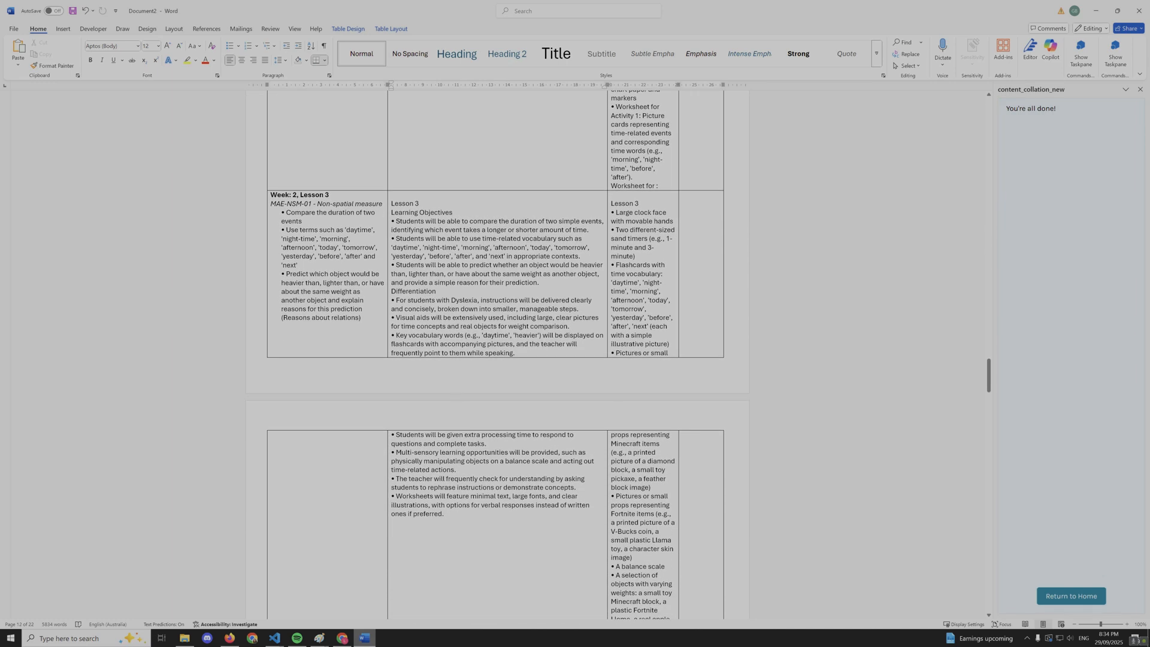
scroll(710, 473, "down", 10)
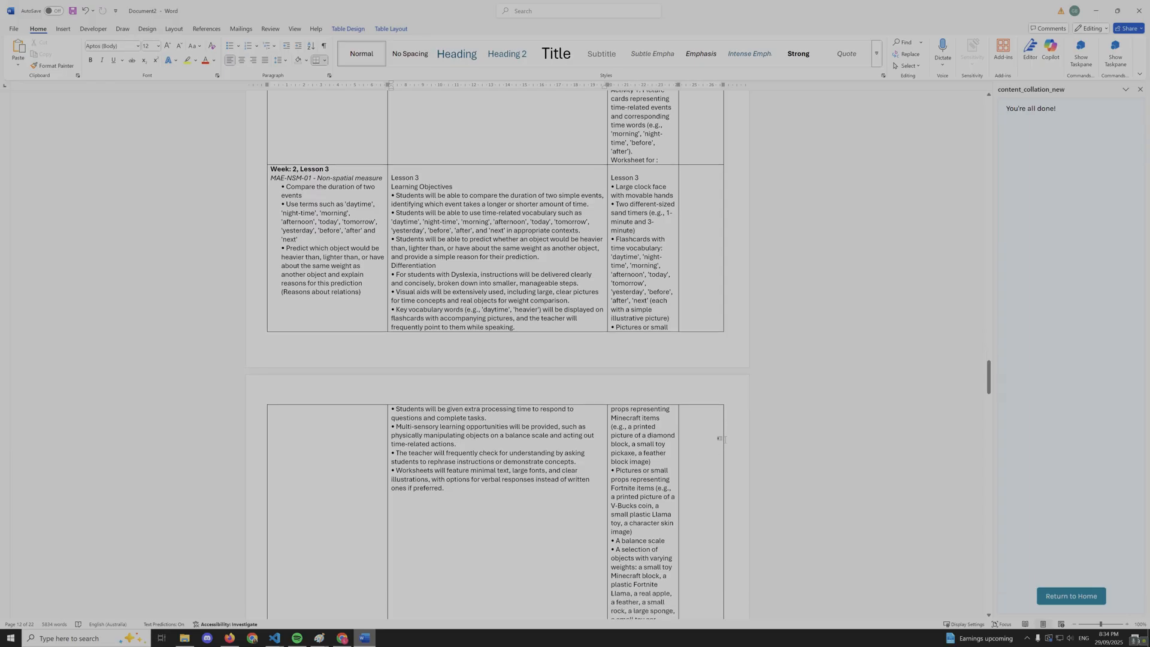
scroll(729, 445, "down", 15)
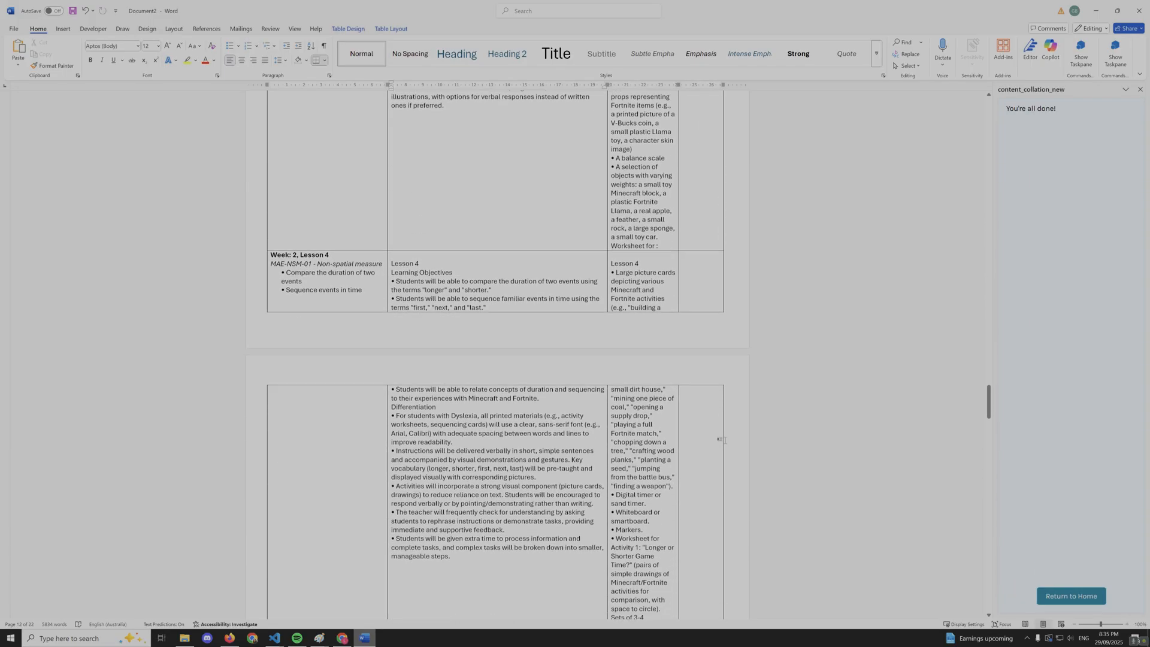
scroll(729, 445, "down", 8)
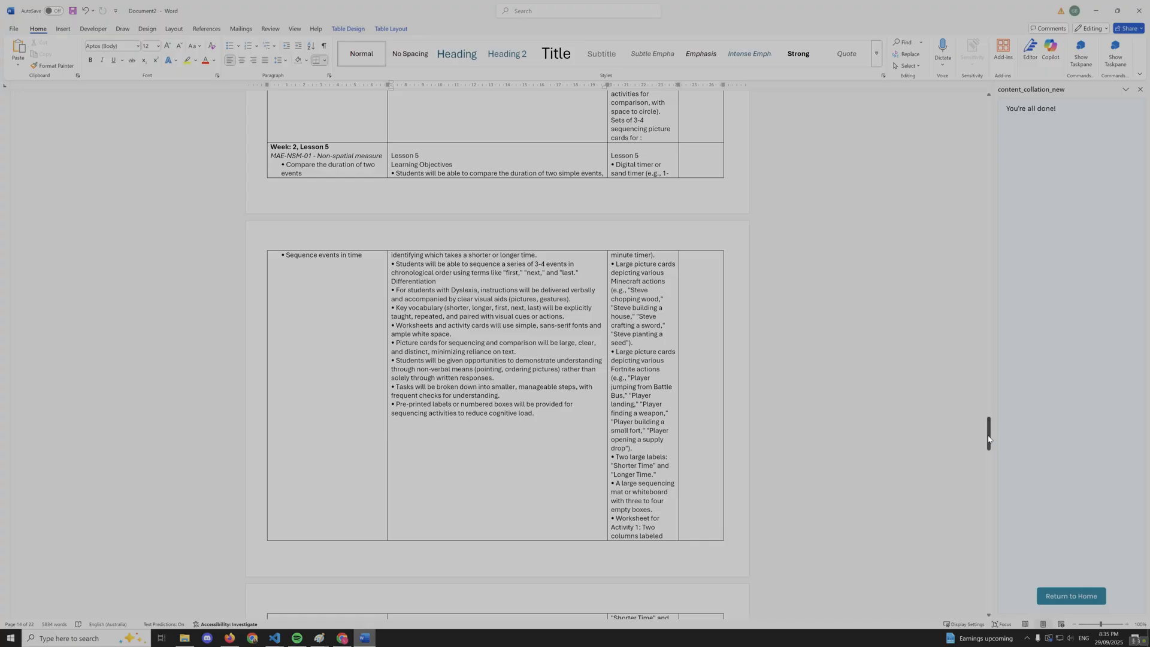
left_click_drag(990, 437, 1005, 110)
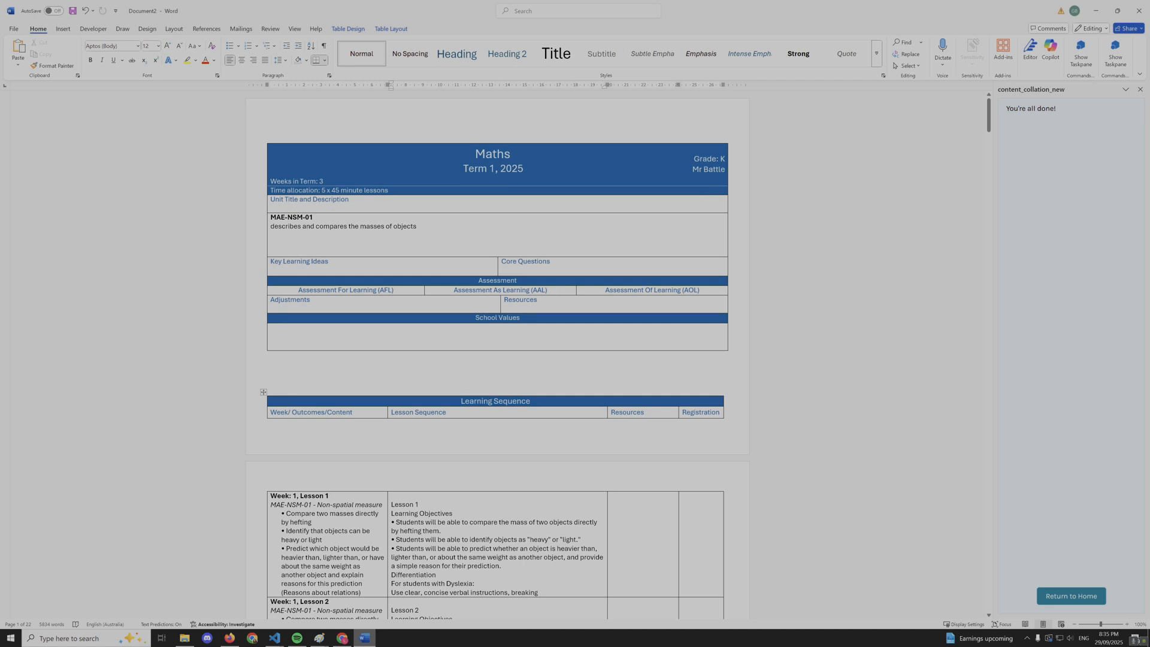
scroll(497, 359, "down", 1)
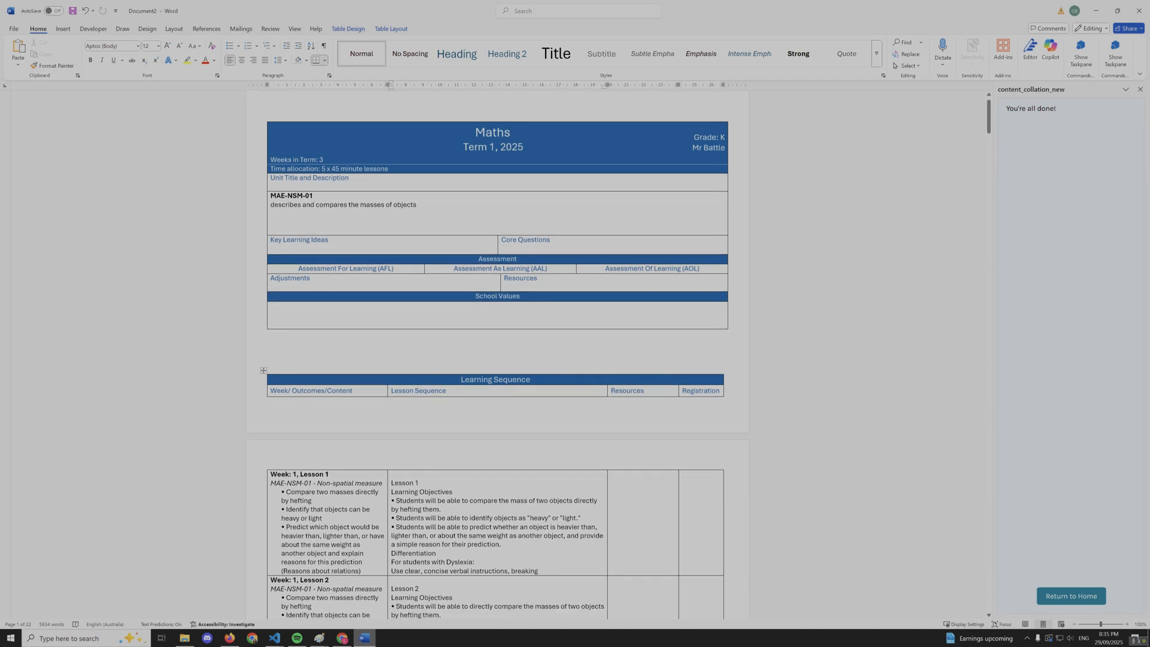